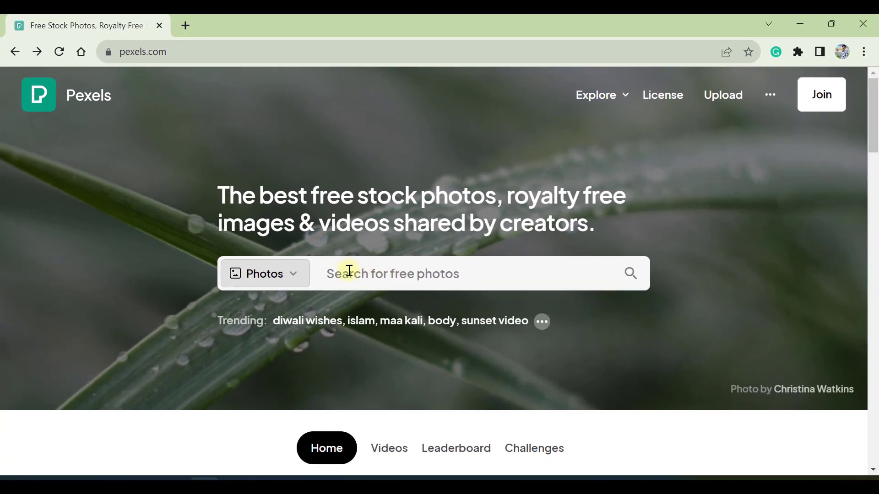
Search Pexels photos for 'Mountains' and scroll through the grid of free mountain photos.
{"action": "left_click", "coordinate": [269, 276]}
{"action": "left_click", "coordinate": [360, 275]}
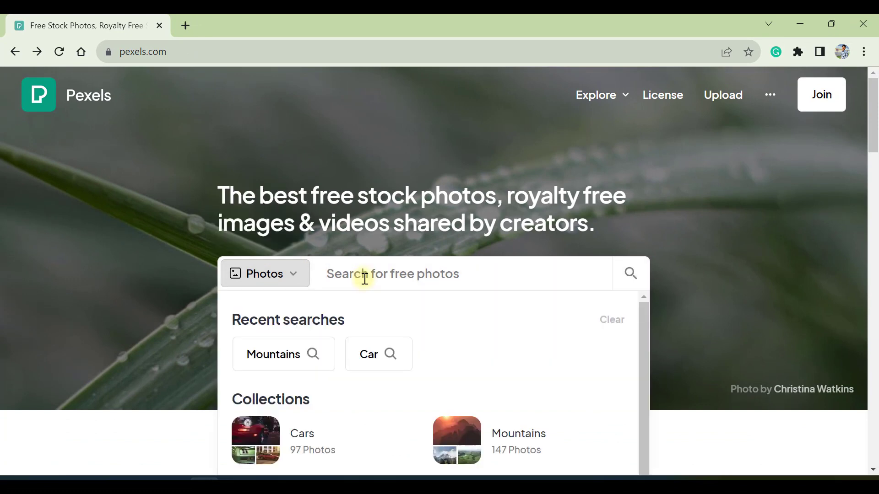
{"action": "type", "text": "Mountains"}
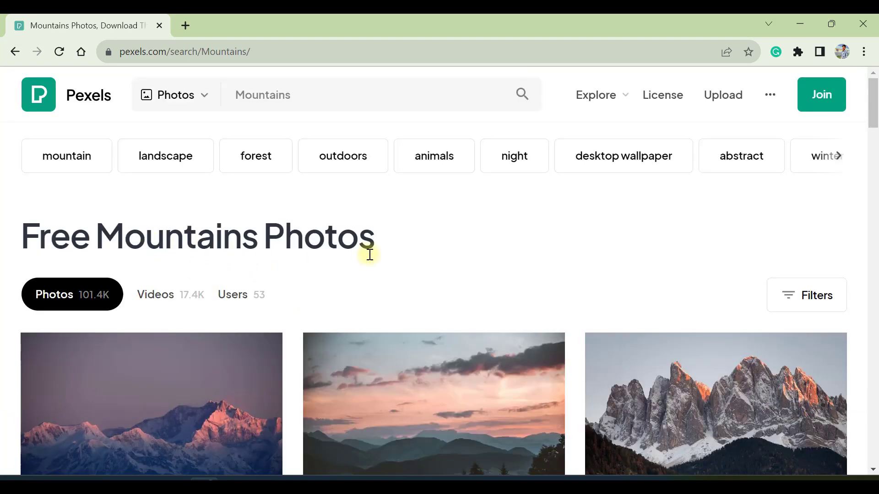
{"action": "scroll", "coordinate": [366, 270], "scroll_direction": "down", "scroll_amount": 3}
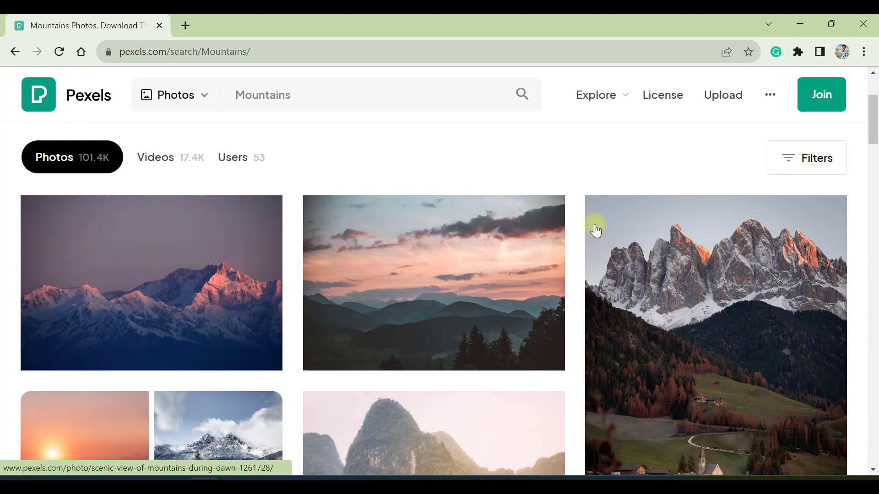
{"action": "scroll", "coordinate": [306, 328], "scroll_direction": "down", "scroll_amount": 4}
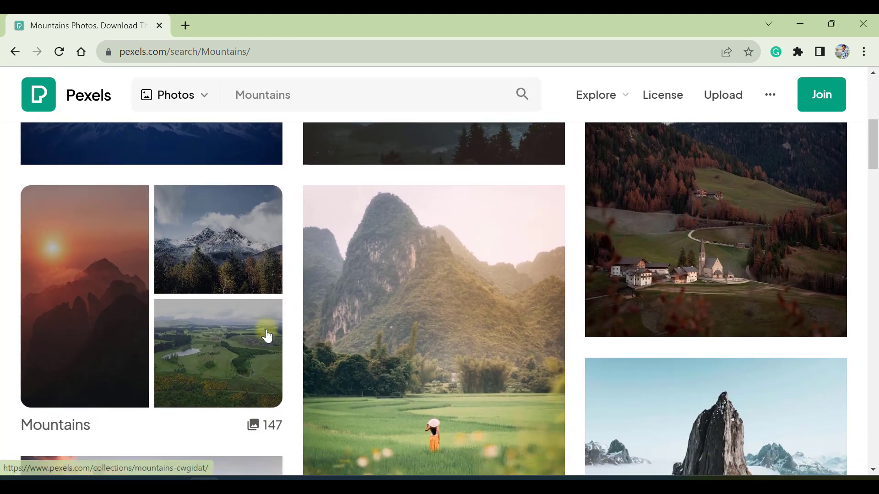
{"action": "scroll", "coordinate": [349, 337], "scroll_direction": "down", "scroll_amount": 3}
{"action": "scroll", "coordinate": [358, 338], "scroll_direction": "down", "scroll_amount": 10}
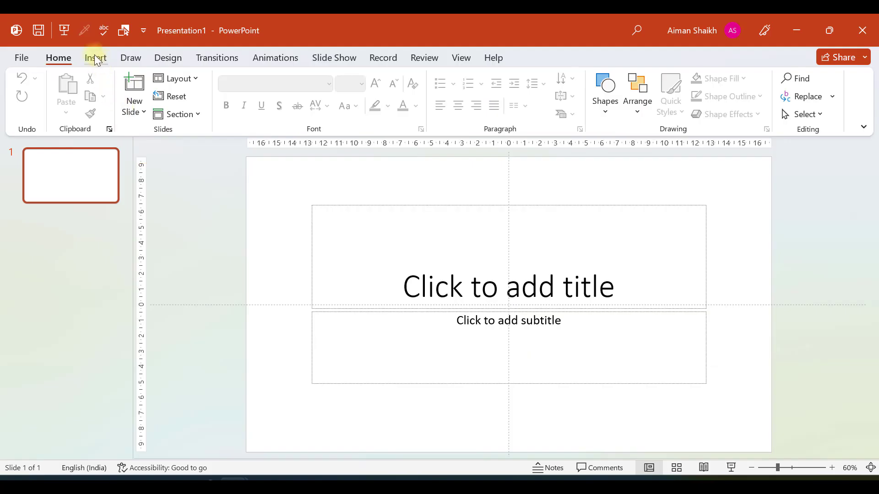
Insert pexels-pixabay-210243 from the PP_23 folder onto the slide.
{"action": "left_click", "coordinate": [97, 58]}
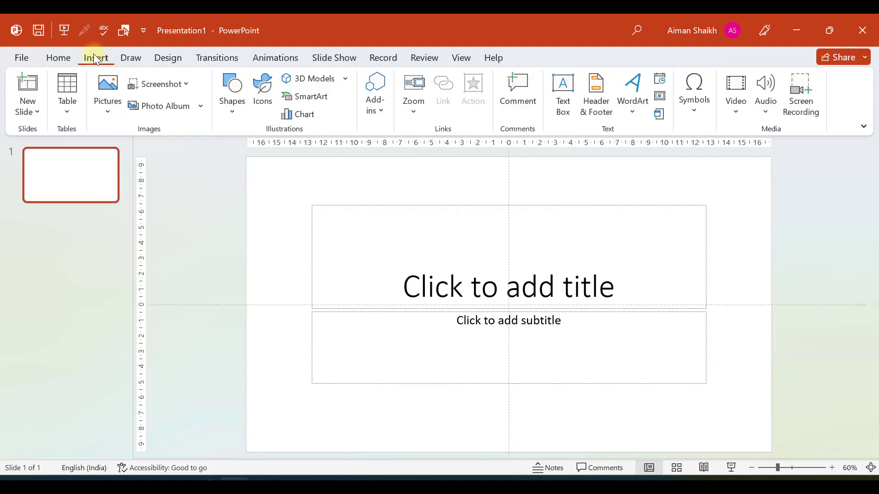
{"action": "left_click", "coordinate": [111, 119]}
{"action": "left_click", "coordinate": [131, 158]}
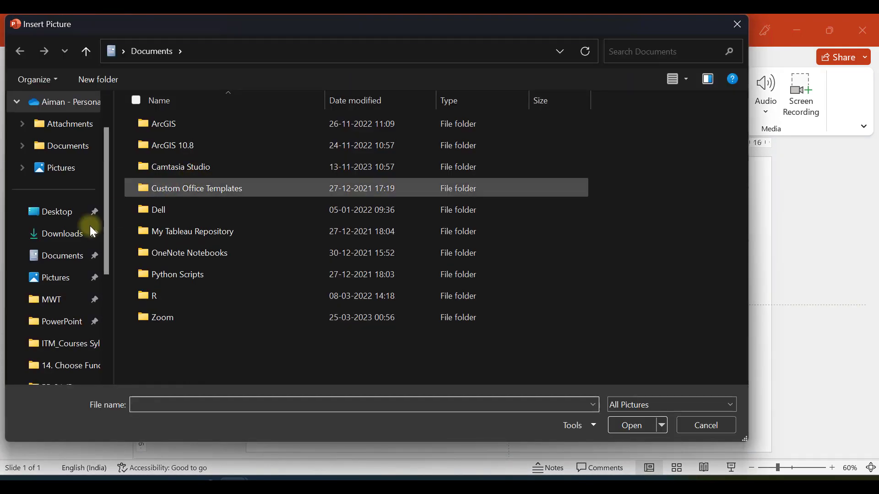
{"action": "left_click", "coordinate": [59, 235]}
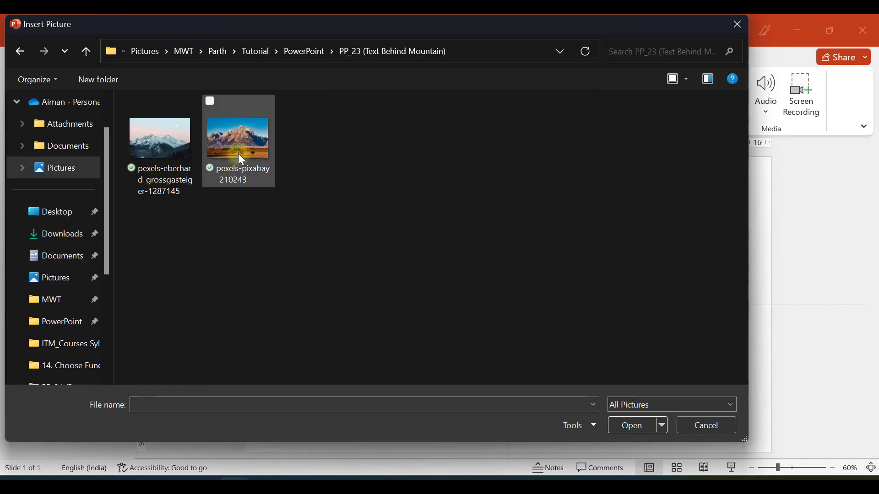
{"action": "left_click", "coordinate": [270, 159]}
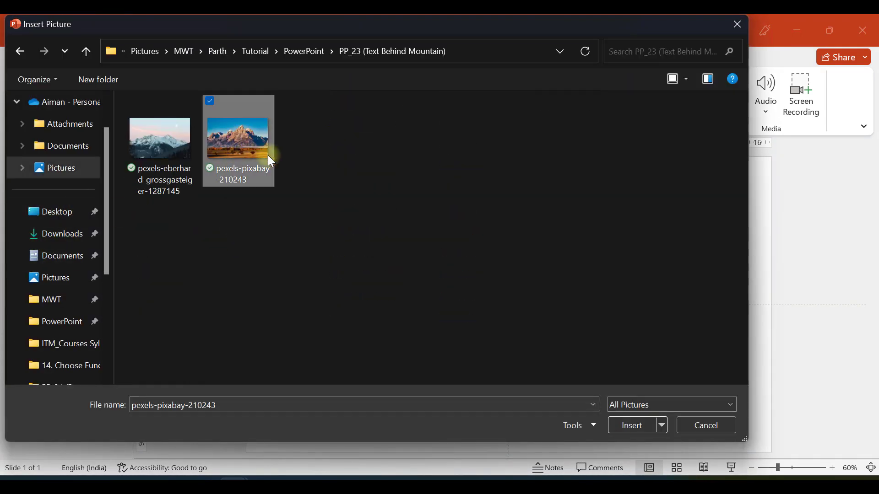
{"action": "left_click", "coordinate": [635, 426]}
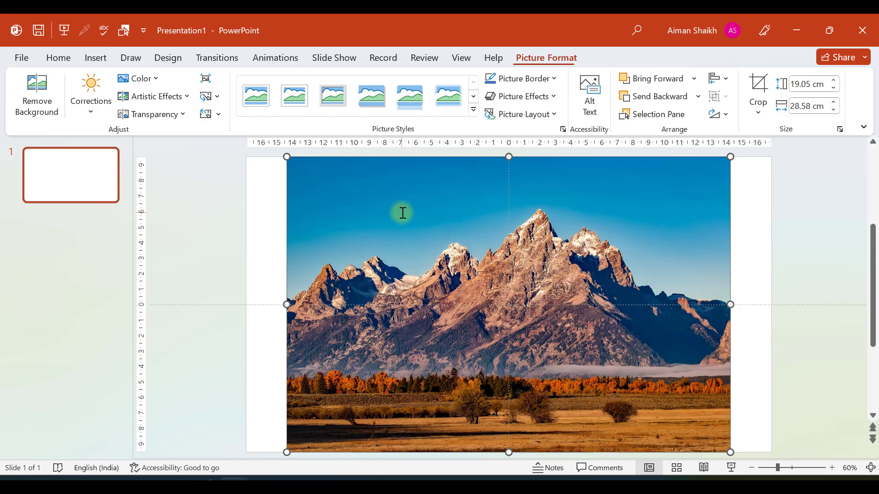
Move the photo aside and delete the empty title placeholder.
{"action": "left_click_drag", "start_coordinate": [366, 230], "coordinate": [274, 255]}
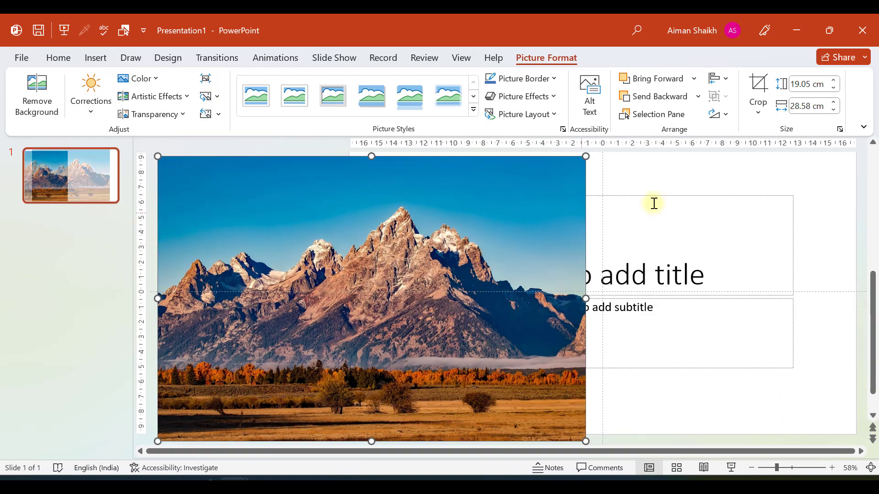
{"action": "left_click", "coordinate": [677, 199]}
{"action": "key", "text": "Escape"}
{"action": "key", "text": "Delete"}
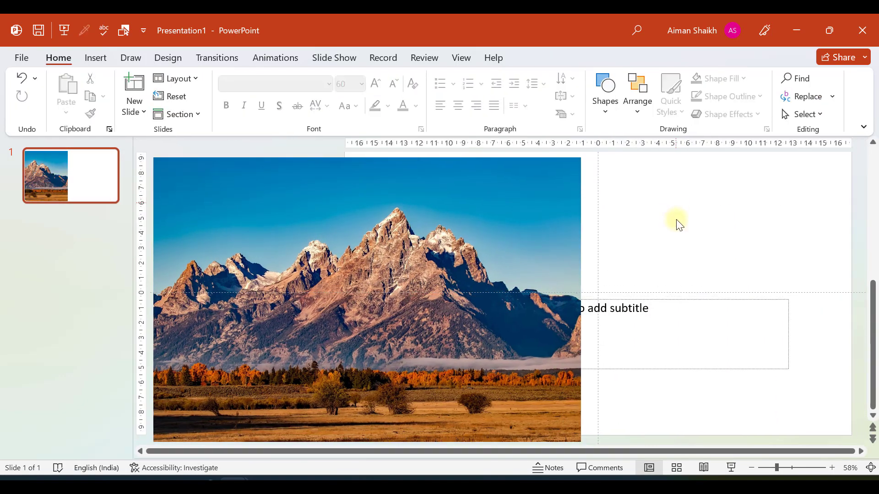
{"action": "left_click", "coordinate": [664, 301]}
{"action": "key", "text": "ctrl+z"}
{"action": "key", "text": "ctrl+z"}
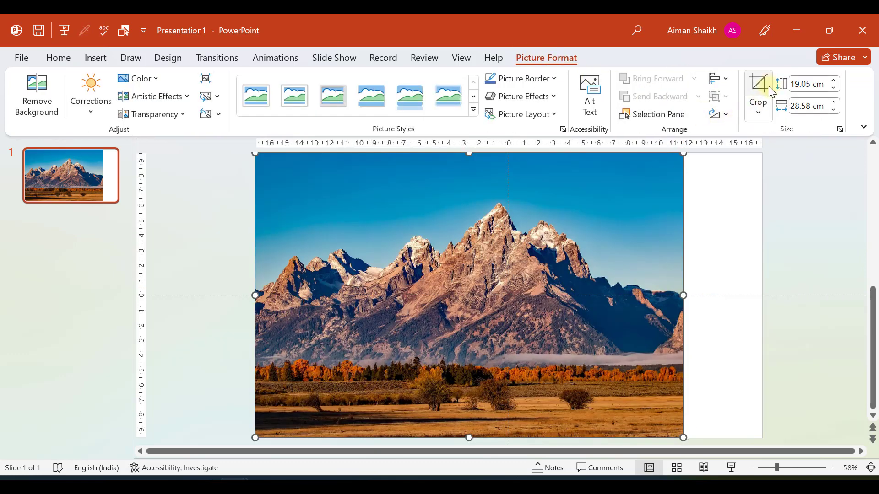
Crop the bottom strip off the mountain photo.
{"action": "left_click_drag", "start_coordinate": [468, 433], "coordinate": [473, 399]}
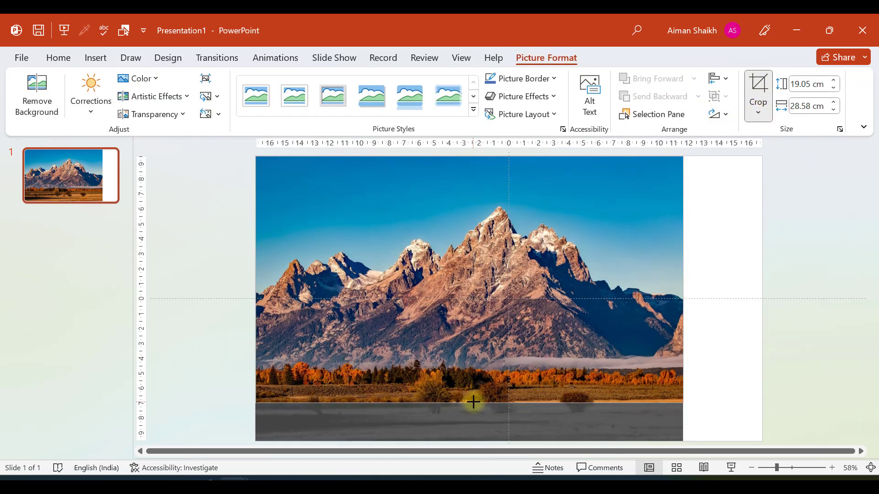
{"action": "left_click", "coordinate": [473, 412]}
{"action": "mouse_move", "coordinate": [429, 280]}
{"action": "left_mouse_down"}
{"action": "mouse_move", "coordinate": [435, 313]}
{"action": "mouse_move", "coordinate": [429, 283]}
{"action": "left_mouse_up"}
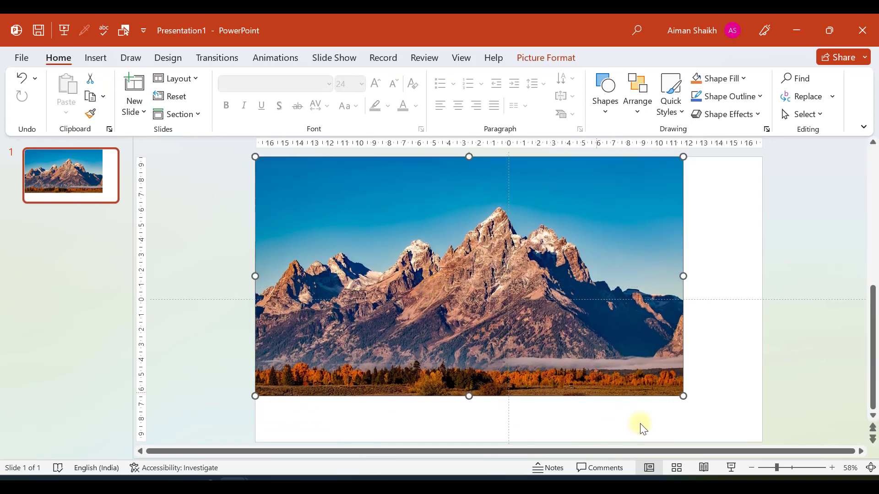
Stretch the cropped photo so it covers the whole slide, aligned to its edges.
{"action": "left_click_drag", "start_coordinate": [683, 395], "coordinate": [762, 439]}
{"action": "left_click_drag", "start_coordinate": [598, 343], "coordinate": [598, 363]}
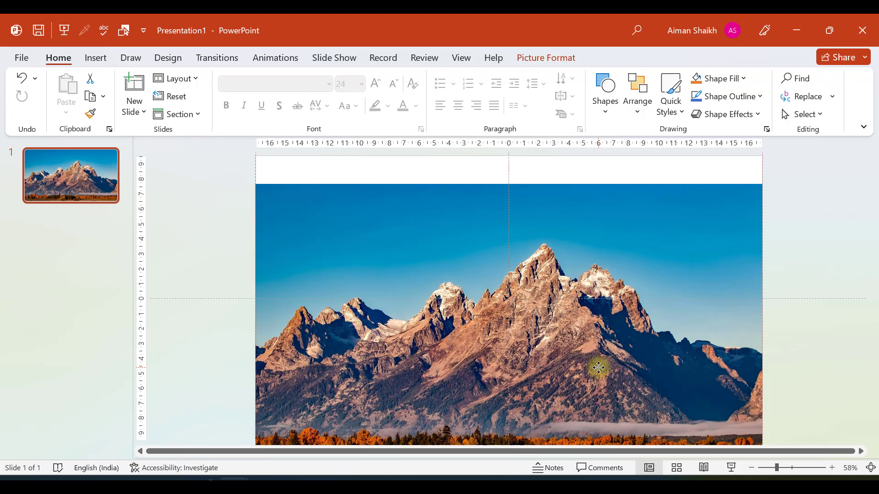
{"action": "key", "text": "Escape"}
{"action": "scroll", "coordinate": [458, 329], "scroll_direction": "up", "scroll_amount": 9}
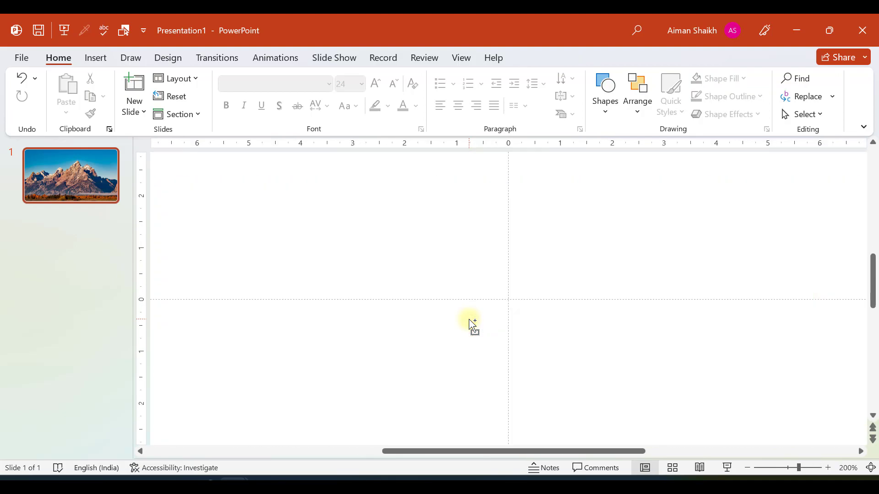
{"action": "scroll", "coordinate": [469, 319], "scroll_direction": "down", "scroll_amount": 8}
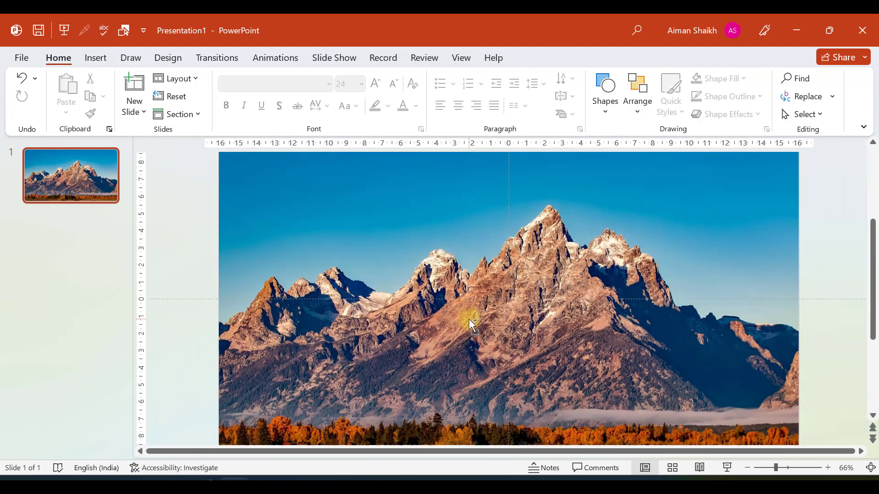
{"action": "scroll", "coordinate": [471, 323], "scroll_direction": "down", "scroll_amount": 1}
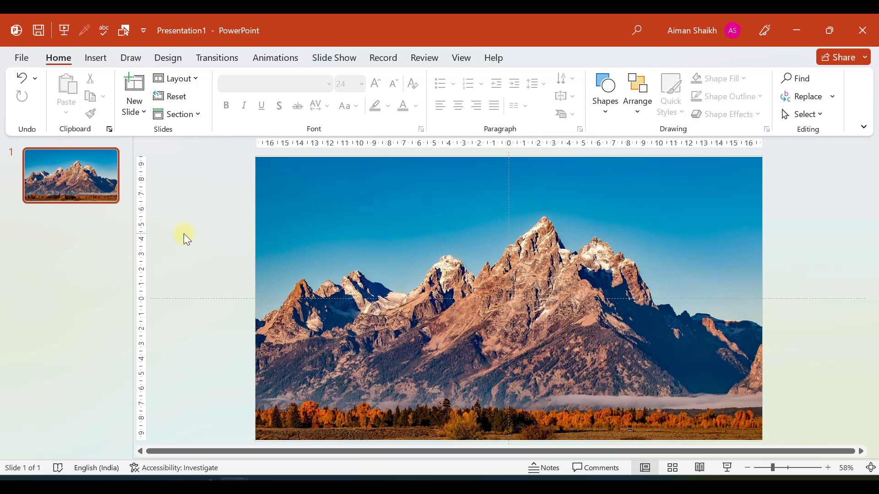
Duplicate slide 1 with Ctrl+D and select the photo on slide 2 for Picture Format.
{"action": "left_click", "coordinate": [96, 183]}
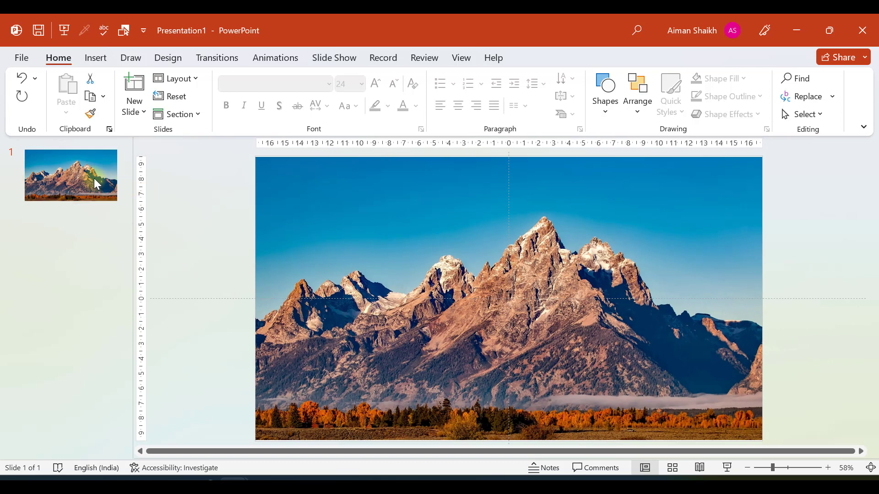
{"action": "key", "text": "ctrl+d"}
{"action": "left_click", "coordinate": [80, 250]}
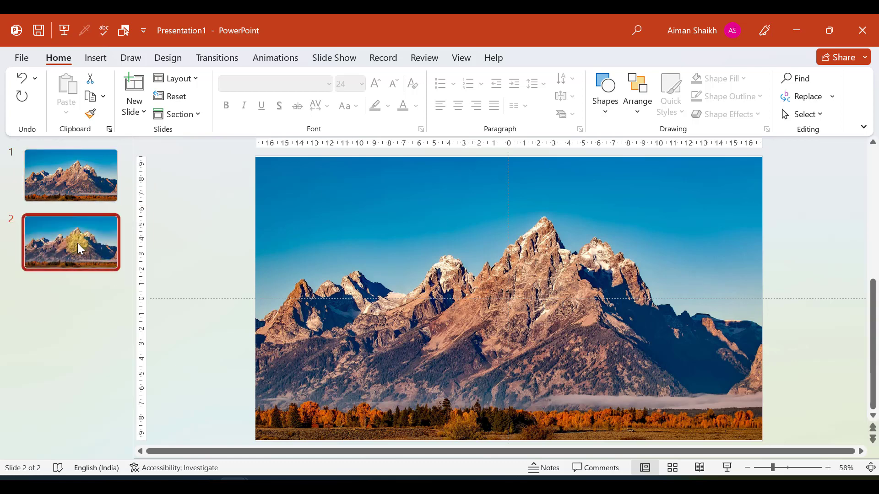
{"action": "left_click", "coordinate": [316, 198]}
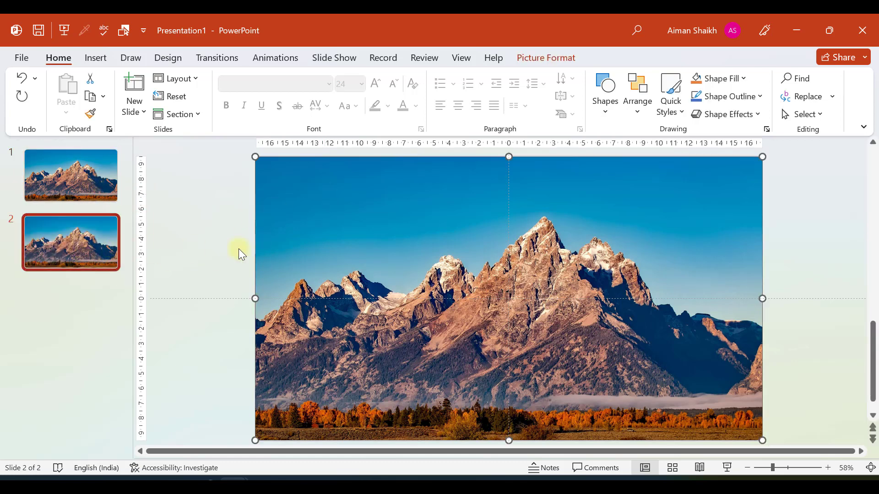
{"action": "left_click", "coordinate": [360, 227]}
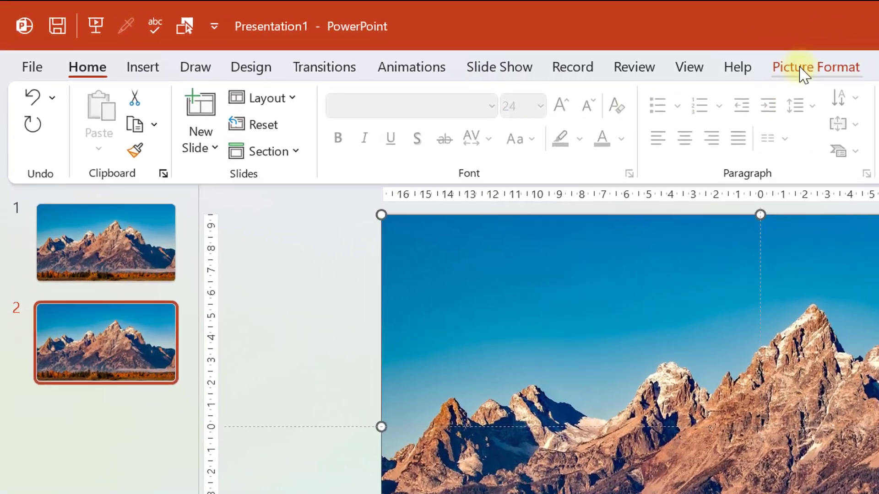
{"action": "left_click", "coordinate": [546, 57]}
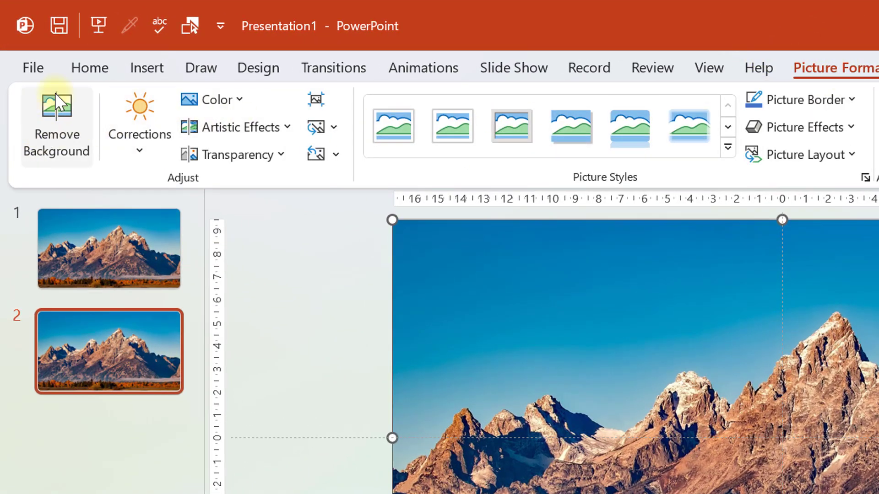
Start Remove Background on the slide 2 mountain photo.
{"action": "left_click", "coordinate": [57, 123]}
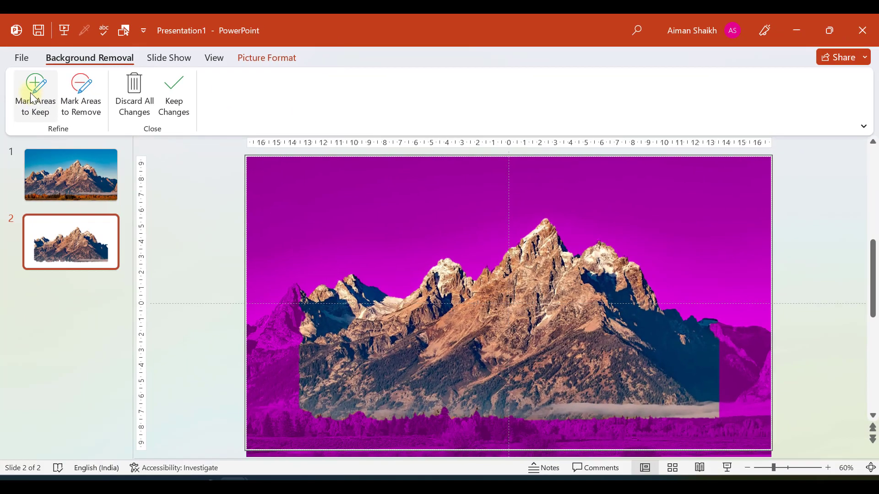
Mark the left peak, right edge, right mountains and bottom tree line as areas to keep.
{"action": "left_click", "coordinate": [34, 99]}
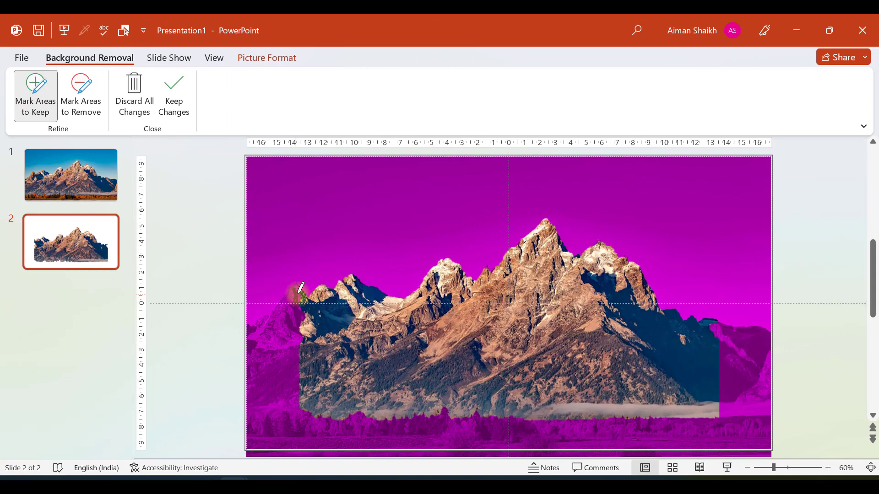
{"action": "mouse_move", "coordinate": [305, 286]}
{"action": "left_mouse_down"}
{"action": "mouse_move", "coordinate": [295, 280]}
{"action": "mouse_move", "coordinate": [283, 290]}
{"action": "left_mouse_up"}
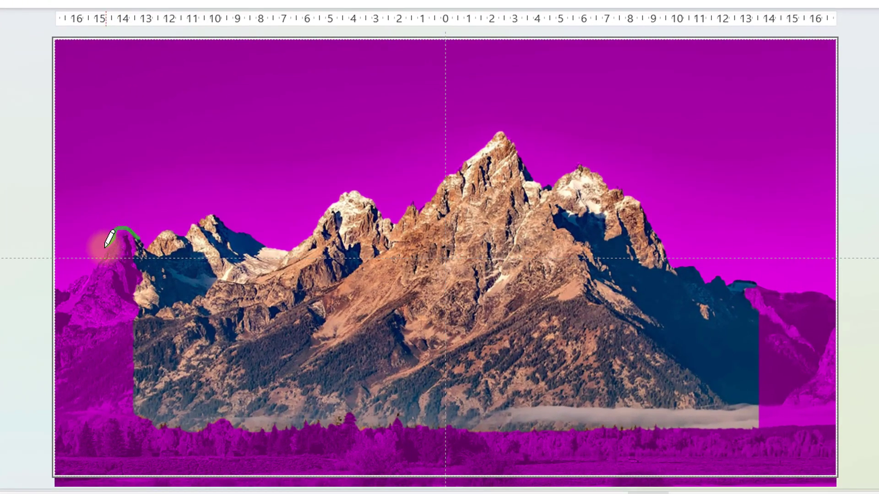
{"action": "left_click_drag", "start_coordinate": [106, 245], "coordinate": [60, 289]}
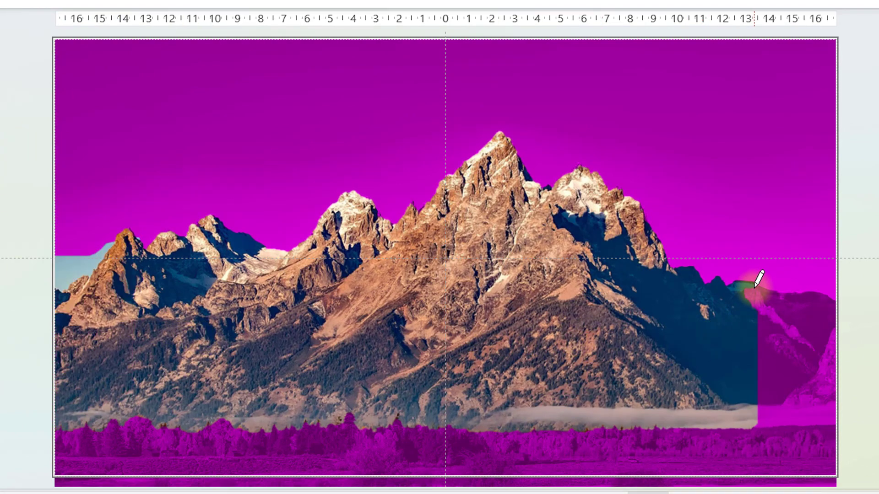
{"action": "left_click_drag", "start_coordinate": [790, 288], "coordinate": [793, 337]}
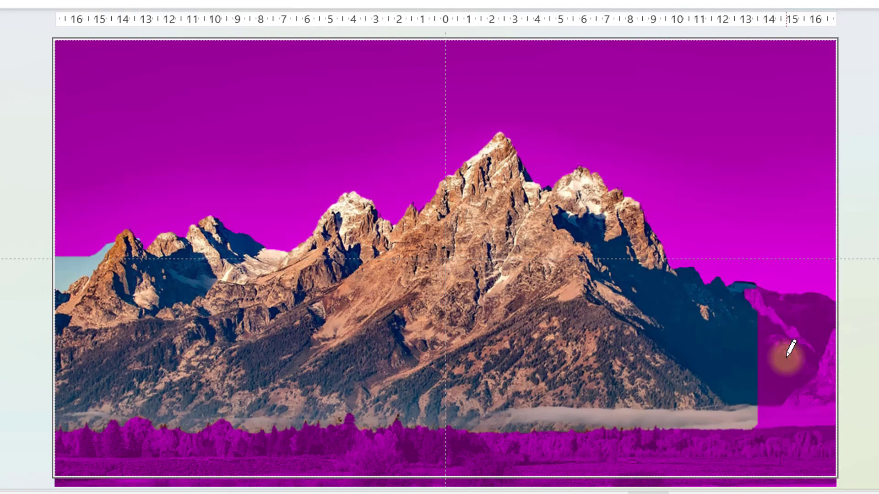
{"action": "mouse_move", "coordinate": [754, 282]}
{"action": "left_mouse_down"}
{"action": "mouse_move", "coordinate": [765, 367]}
{"action": "mouse_move", "coordinate": [69, 431]}
{"action": "left_mouse_up"}
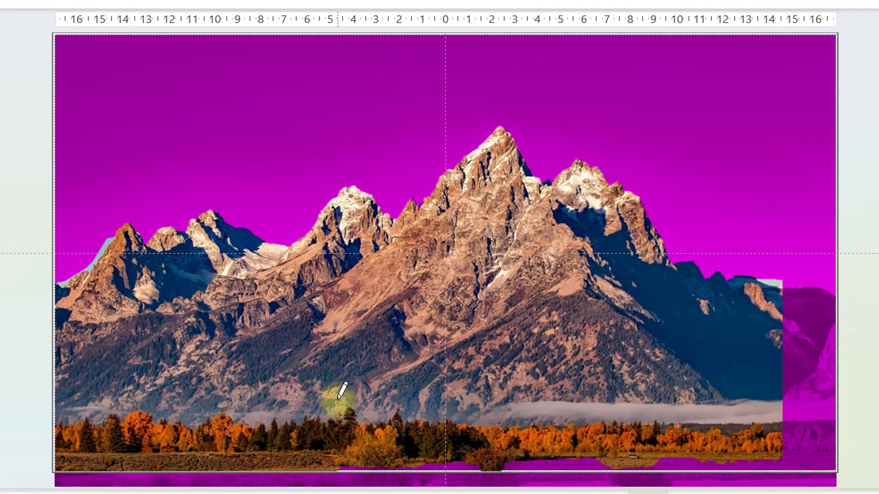
{"action": "mouse_move", "coordinate": [792, 279]}
{"action": "left_mouse_down"}
{"action": "mouse_move", "coordinate": [785, 466]}
{"action": "mouse_move", "coordinate": [801, 312]}
{"action": "left_mouse_up"}
Mark the light-blue sky strip by the left ridge for removal and keep the right-edge slope.
{"action": "left_click", "coordinate": [81, 96]}
{"action": "scroll", "coordinate": [350, 431], "scroll_direction": "up", "scroll_amount": 3}
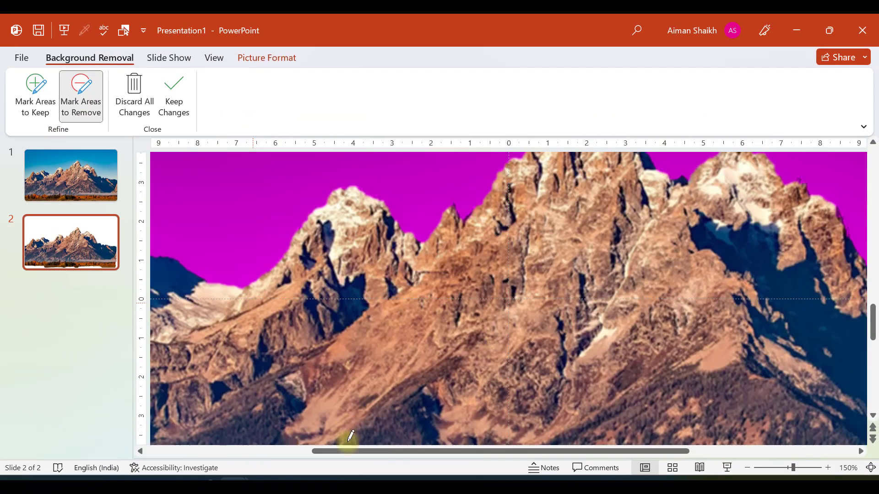
{"action": "scroll", "coordinate": [248, 284], "scroll_direction": "left", "scroll_amount": 5}
{"action": "left_click_drag", "start_coordinate": [248, 285], "coordinate": [178, 339]}
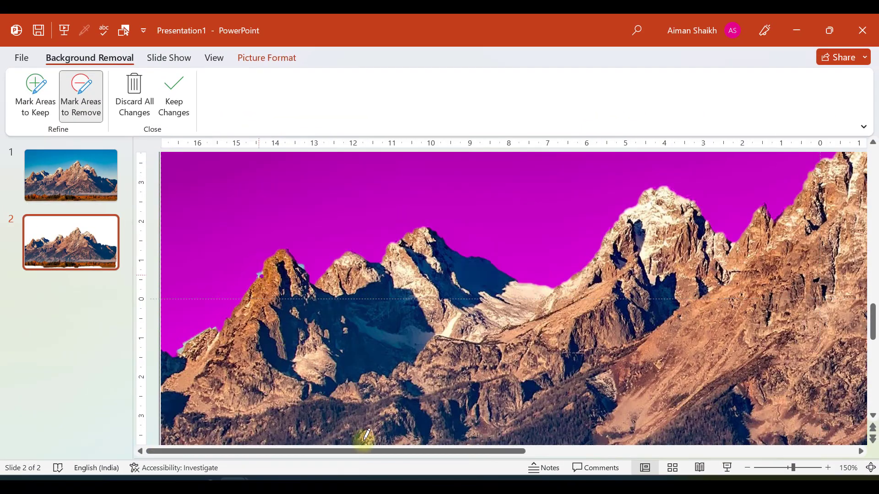
{"action": "scroll", "coordinate": [365, 451], "scroll_direction": "right", "scroll_amount": 10}
{"action": "key", "text": "shift"}
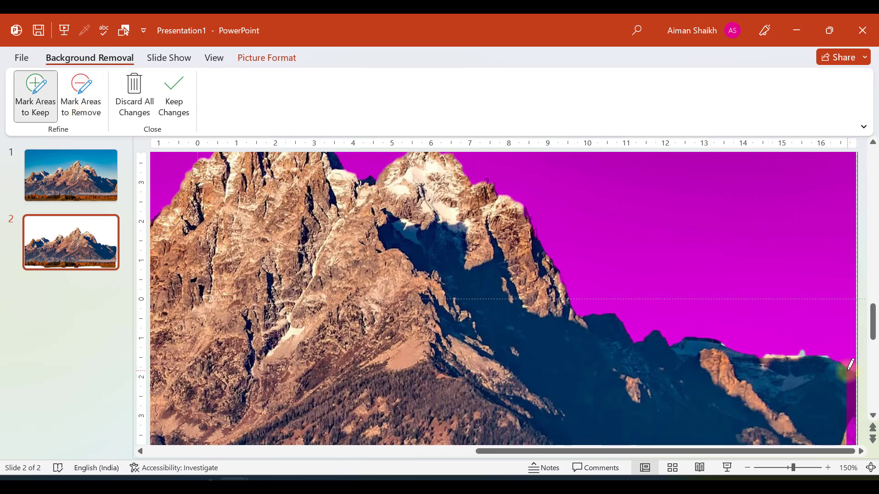
{"action": "left_click_drag", "start_coordinate": [850, 365], "coordinate": [852, 412]}
{"action": "scroll", "coordinate": [537, 348], "scroll_direction": "down", "scroll_amount": 5, "text": "ctrl"}
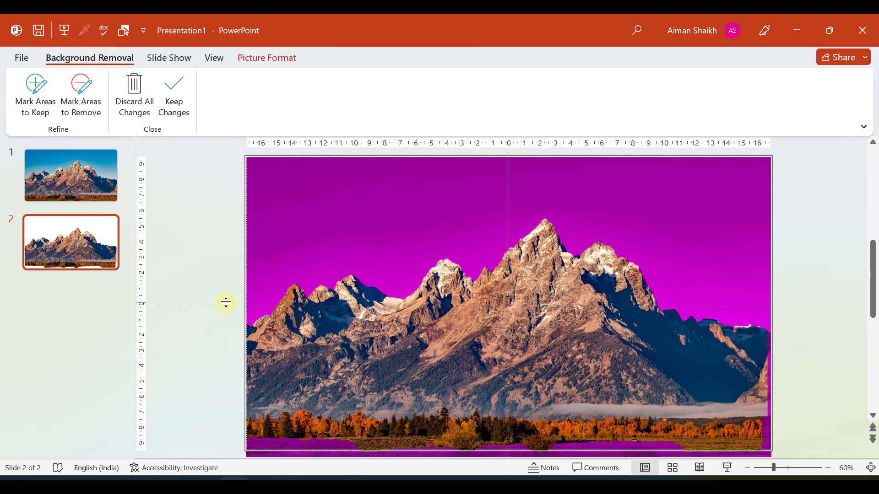
Keep the background removal changes and crop the tree line off the cutout's bottom.
{"action": "left_click", "coordinate": [174, 98]}
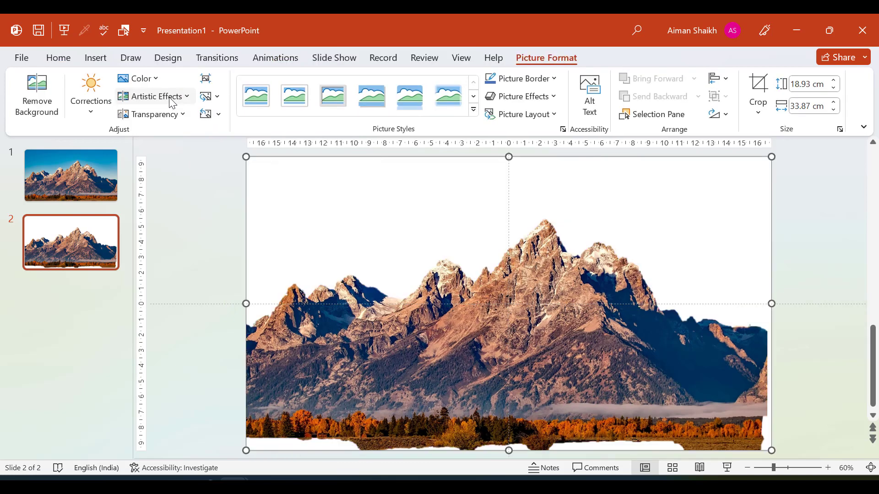
{"action": "left_click", "coordinate": [765, 85]}
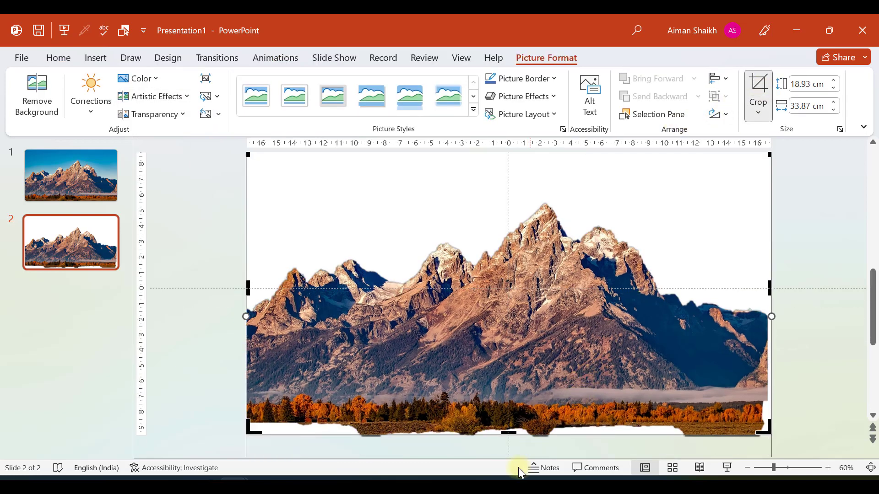
{"action": "left_click_drag", "start_coordinate": [510, 434], "coordinate": [511, 405]}
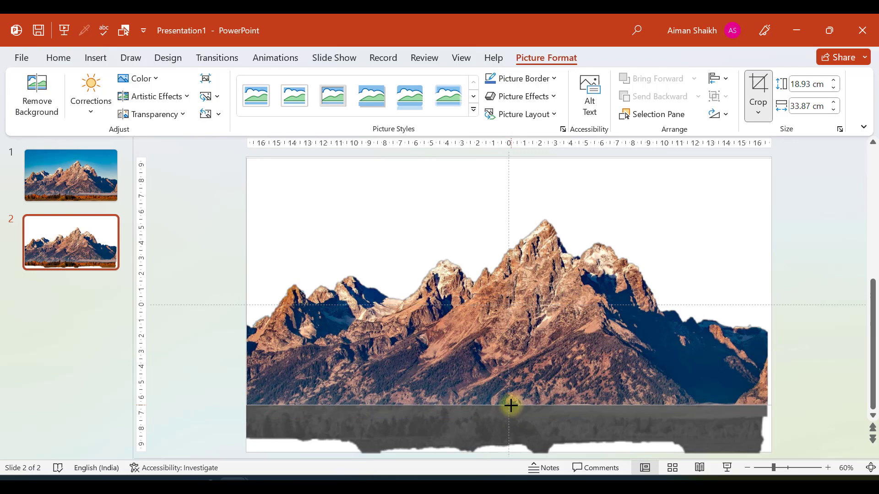
{"action": "left_click", "coordinate": [224, 337]}
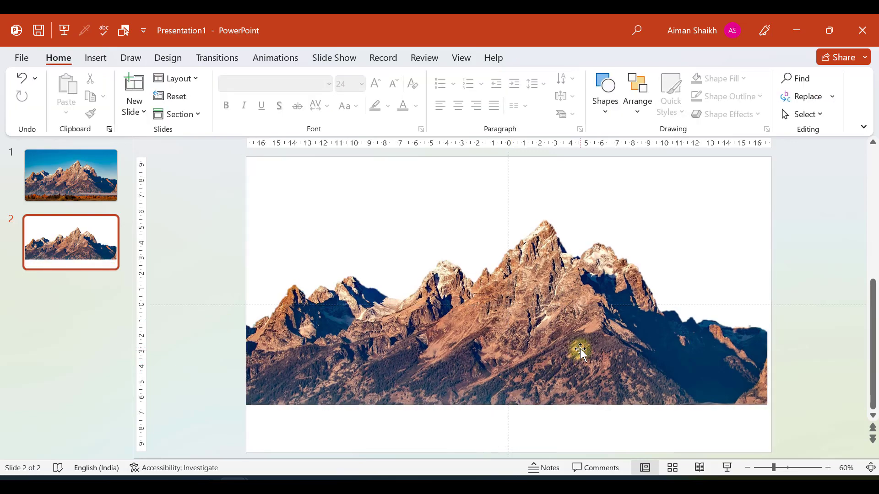
Nudge the cropped cutout into place and compare it with the full photo on slide 1.
{"action": "left_click_drag", "start_coordinate": [605, 321], "coordinate": [574, 344]}
{"action": "left_click", "coordinate": [232, 298]}
{"action": "left_click", "coordinate": [88, 157]}
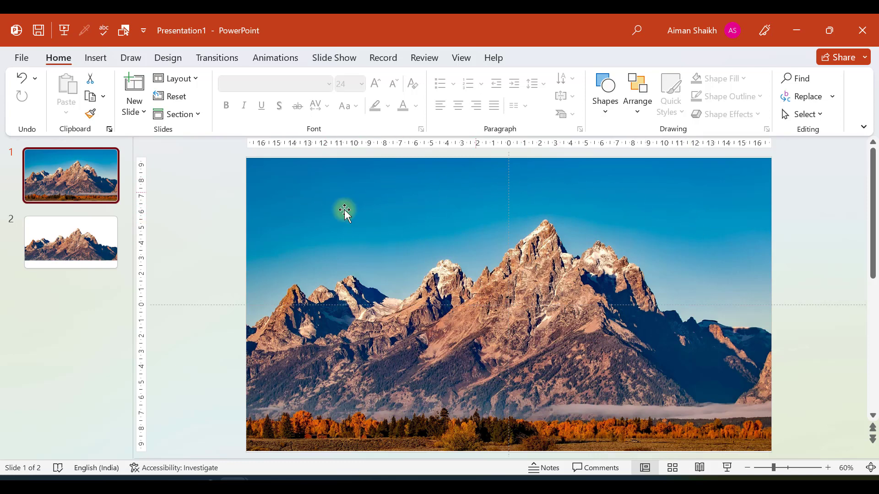
{"action": "left_click", "coordinate": [68, 243]}
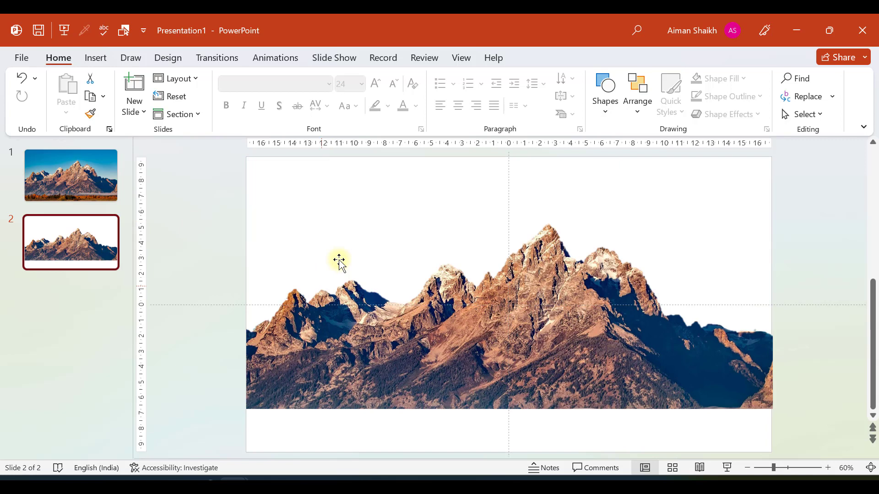
Drag the mountain cutout down to the slide's bottom edge and delete the full-photo slide 1.
{"action": "left_click", "coordinate": [81, 177]}
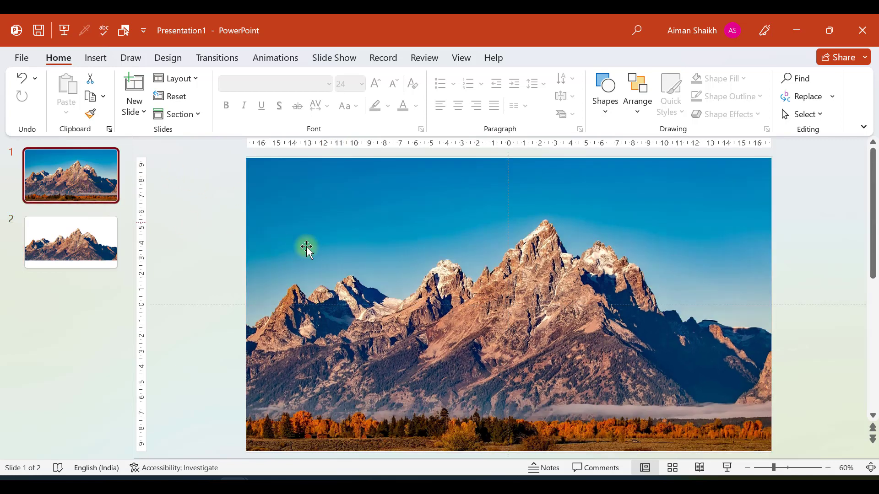
{"action": "left_click", "coordinate": [68, 241]}
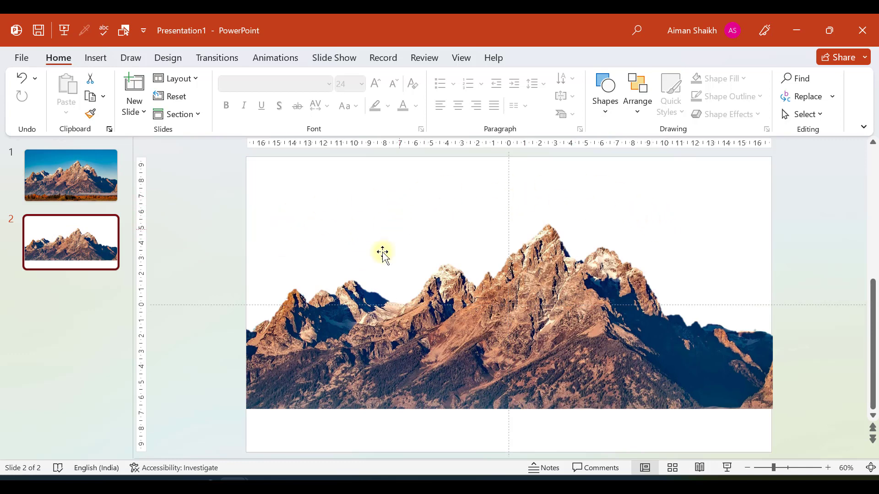
{"action": "left_click", "coordinate": [223, 269]}
{"action": "left_click_drag", "start_coordinate": [570, 320], "coordinate": [569, 359]}
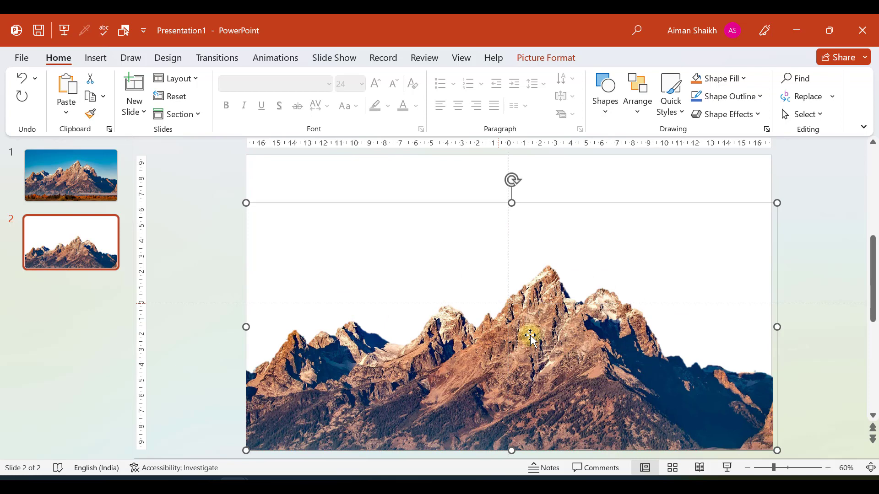
{"action": "left_click", "coordinate": [60, 181]}
{"action": "key", "text": "Delete"}
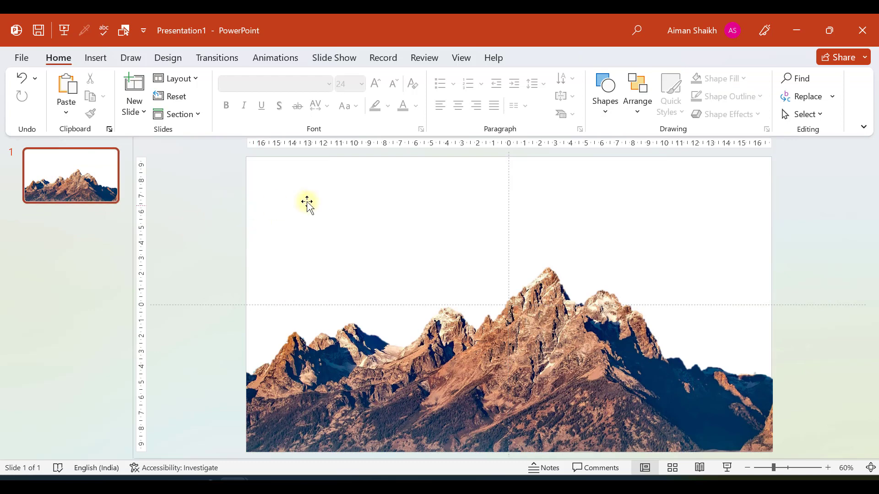
Switch the slide background to gradient fill and reduce it to two stops.
{"action": "right_click", "coordinate": [330, 190]}
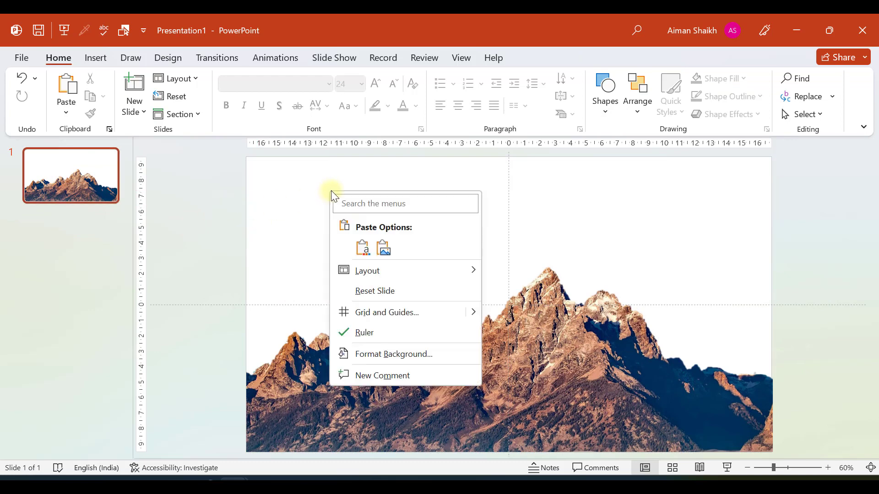
{"action": "left_click", "coordinate": [382, 355]}
{"action": "left_click", "coordinate": [734, 246]}
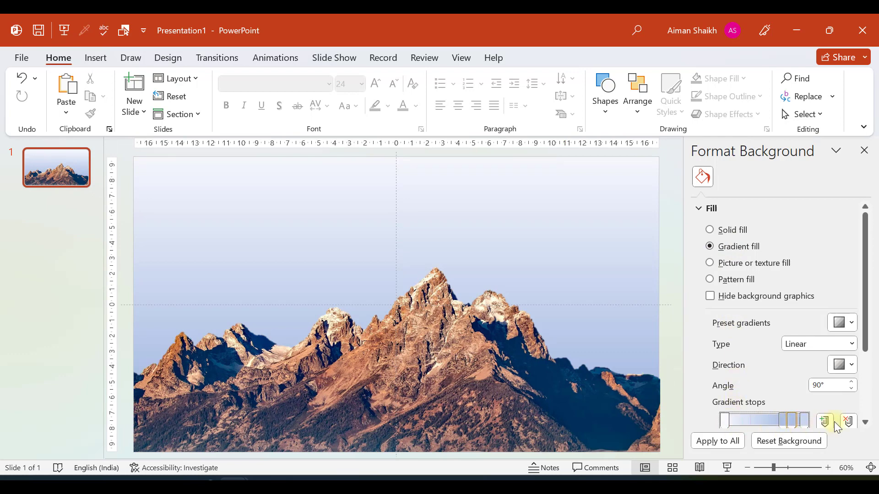
{"action": "left_click", "coordinate": [848, 421]}
{"action": "scroll", "coordinate": [732, 382], "scroll_direction": "down", "scroll_amount": 3}
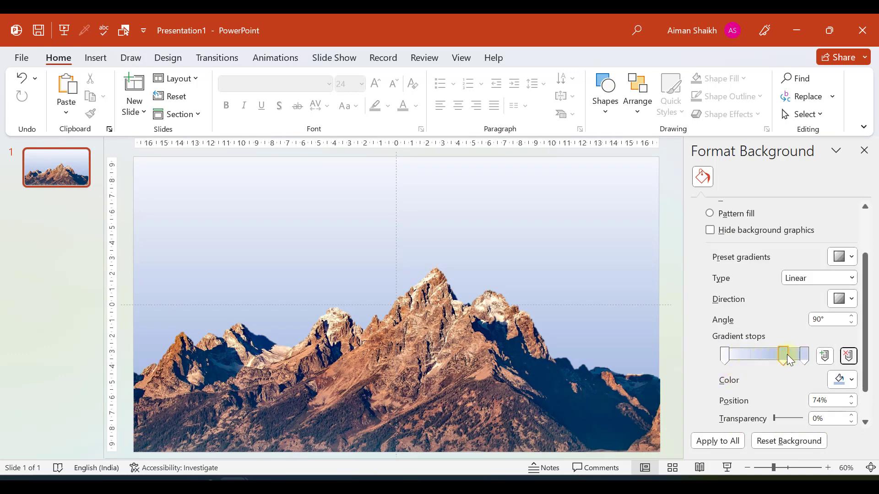
{"action": "left_click_drag", "start_coordinate": [788, 360], "coordinate": [725, 360]}
{"action": "left_click", "coordinate": [848, 356]}
{"action": "left_click", "coordinate": [725, 360]}
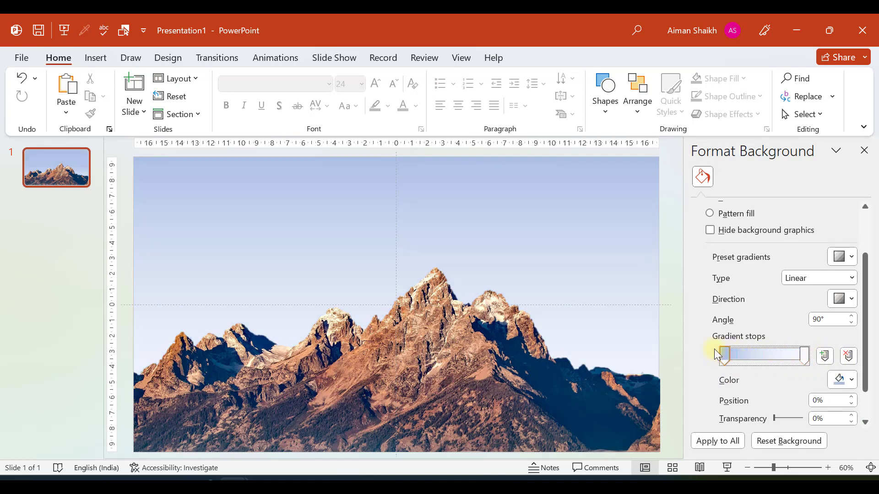
Colour the start stop blue and the end stop with the eyedropper-picked rock colour, then adjust the blend.
{"action": "left_click", "coordinate": [842, 379]}
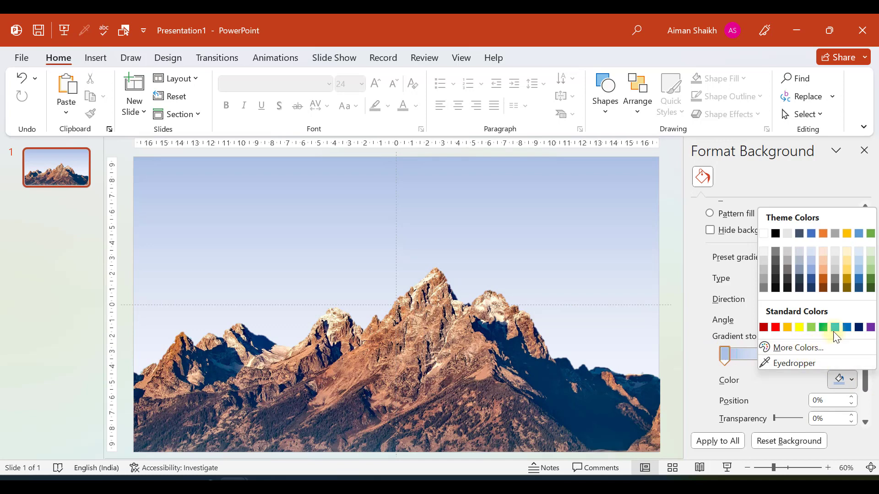
{"action": "left_click", "coordinate": [848, 328]}
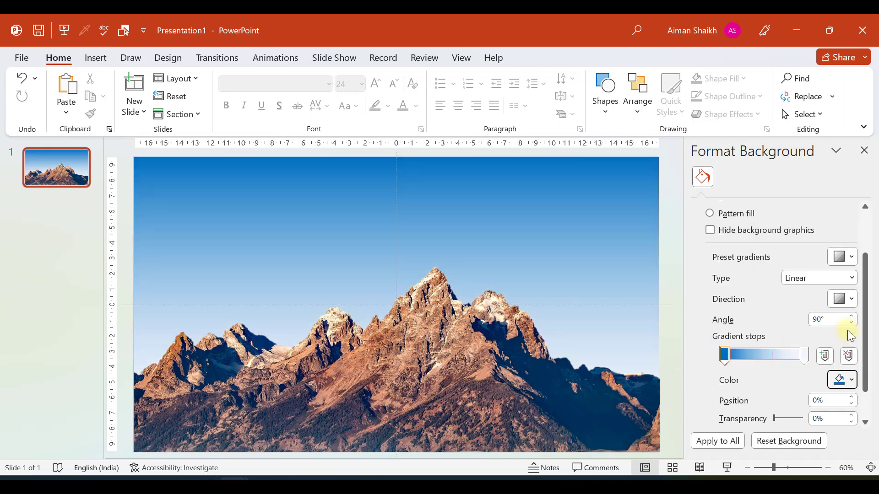
{"action": "left_click", "coordinate": [804, 356]}
{"action": "left_click", "coordinate": [841, 378]}
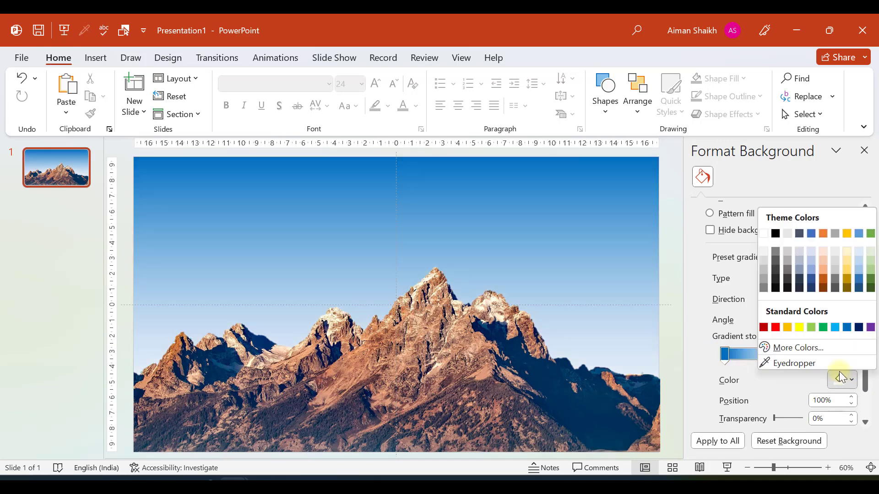
{"action": "left_click", "coordinate": [782, 363]}
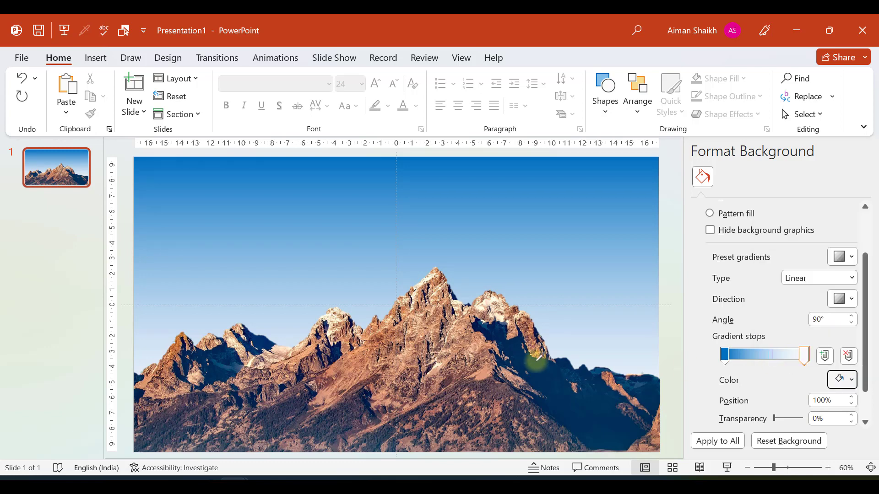
{"action": "left_click", "coordinate": [478, 311]}
{"action": "mouse_move", "coordinate": [773, 389]}
{"action": "left_mouse_down"}
{"action": "mouse_move", "coordinate": [812, 394]}
{"action": "mouse_move", "coordinate": [768, 391]}
{"action": "left_mouse_up"}
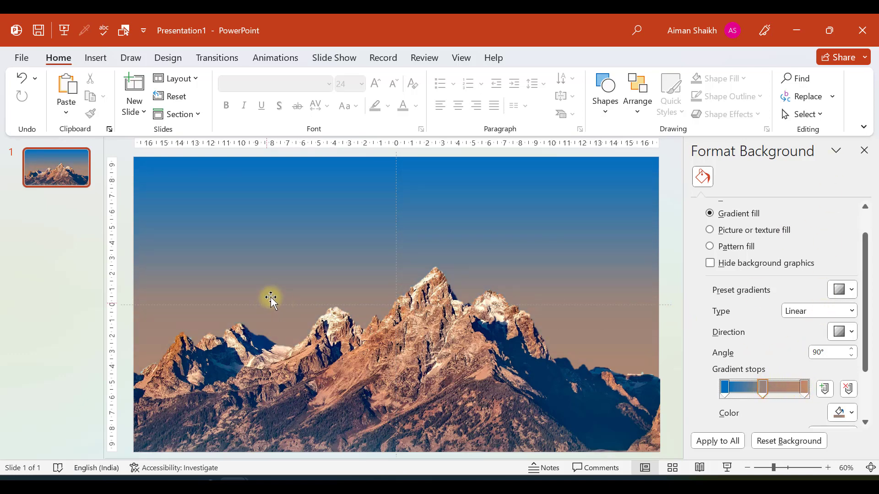
Add a text box on the sky reading 'MOUNTAINS'.
{"action": "left_click", "coordinate": [93, 60]}
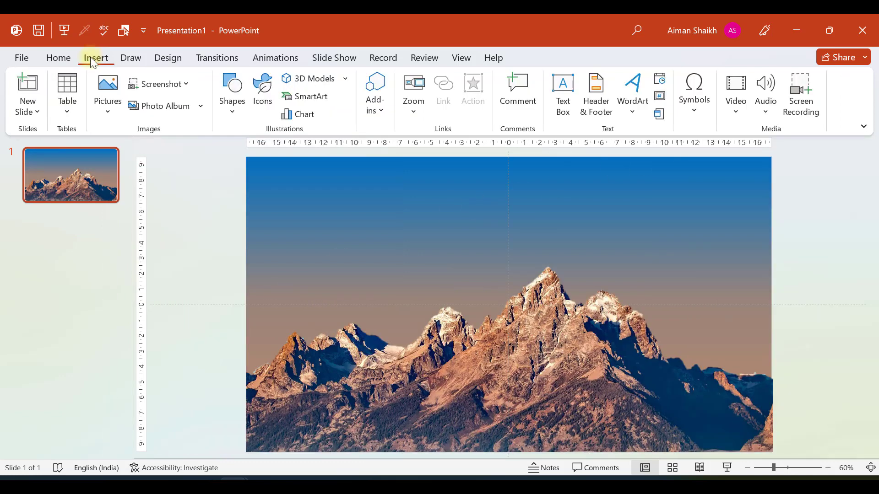
{"action": "left_click", "coordinate": [562, 94]}
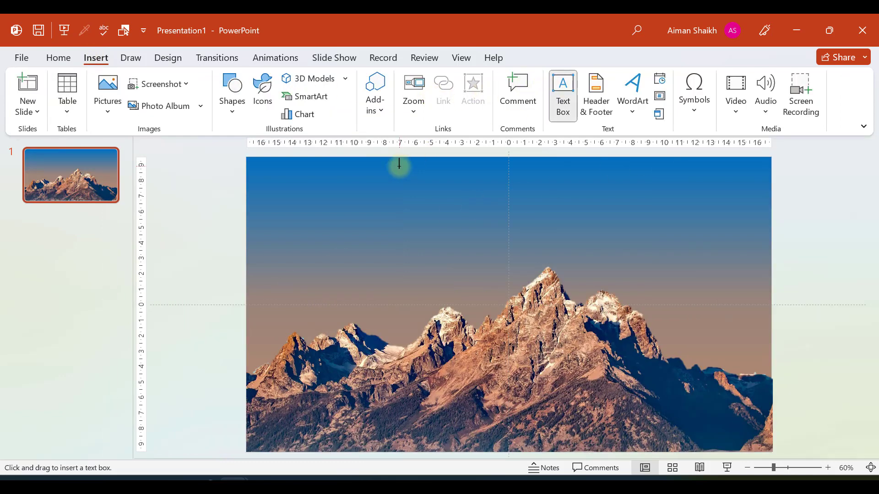
{"action": "left_click", "coordinate": [387, 199]}
{"action": "type", "text": "M"}
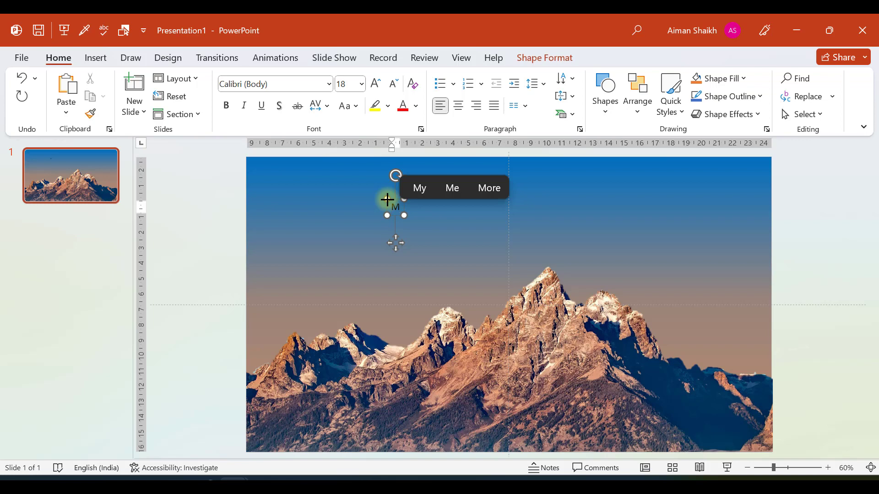
{"action": "type", "text": "OUNTAINS"}
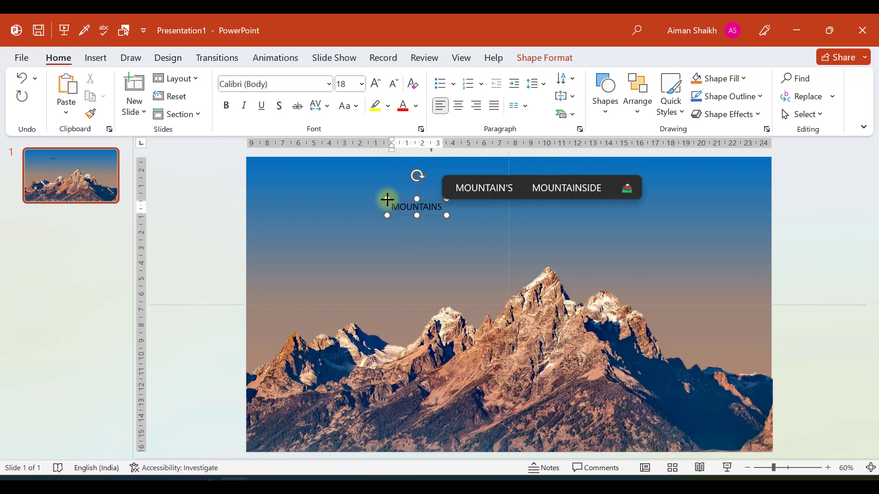
{"action": "left_click_drag", "start_coordinate": [408, 202], "coordinate": [375, 200]}
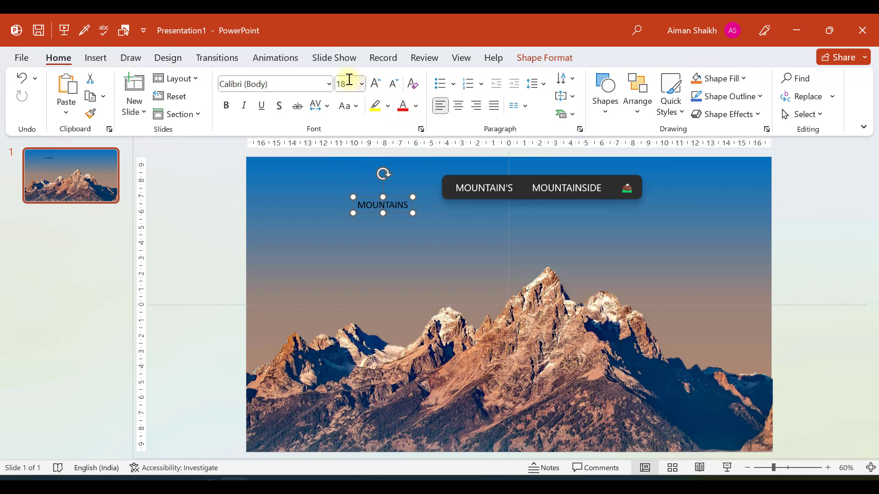
Enlarge the MOUNTAINS text and set its font to Bernard MT Condensed.
{"action": "double_click", "coordinate": [376, 89]}
{"action": "double_click", "coordinate": [376, 89]}
{"action": "left_click", "coordinate": [375, 89]}
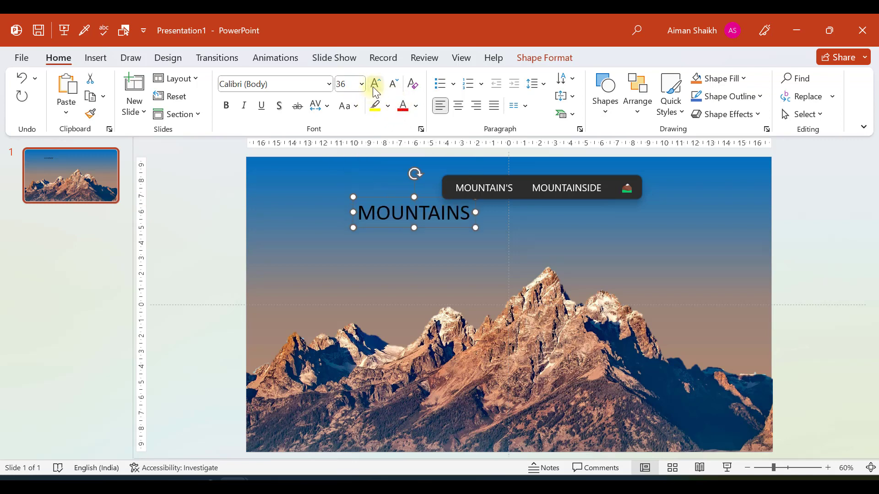
{"action": "double_click", "coordinate": [376, 89]}
{"action": "double_click", "coordinate": [375, 89]}
{"action": "double_click", "coordinate": [375, 89]}
{"action": "left_click", "coordinate": [375, 89]}
{"action": "double_click", "coordinate": [375, 89]}
{"action": "left_click", "coordinate": [375, 90]}
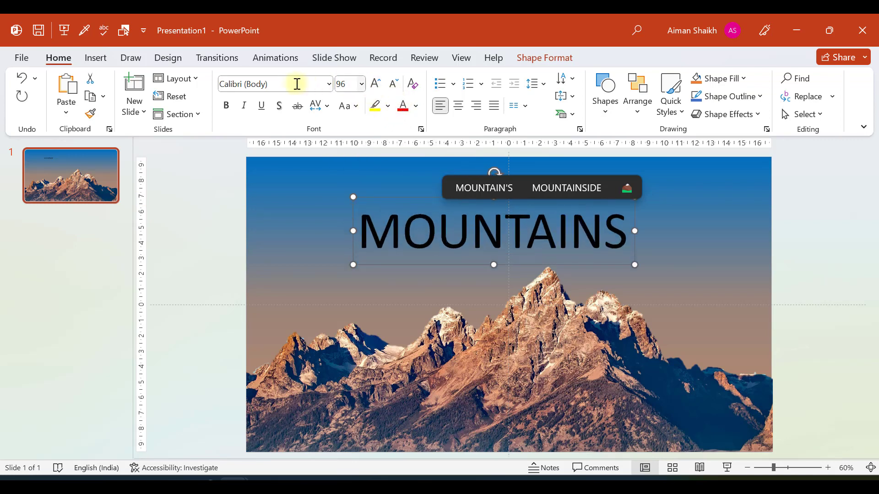
{"action": "left_click", "coordinate": [329, 84]}
{"action": "scroll", "coordinate": [284, 317], "scroll_direction": "down", "scroll_amount": 5}
{"action": "left_click", "coordinate": [264, 317]}
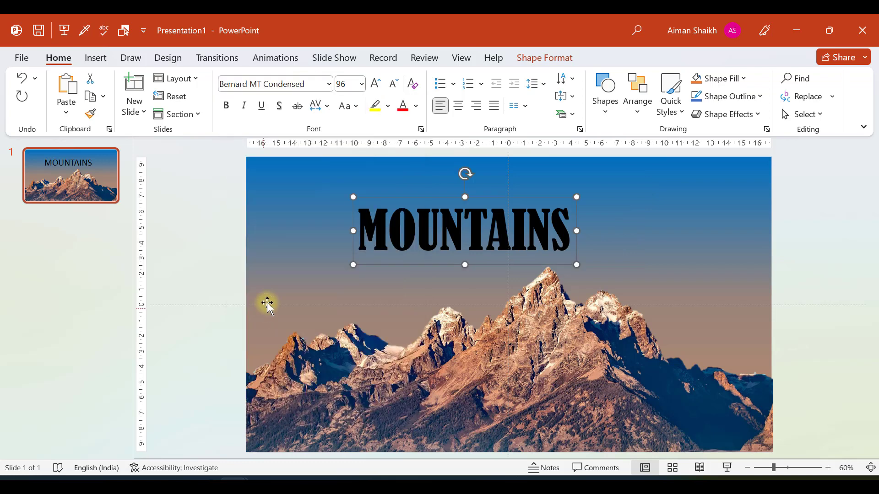
Give MOUNTAINS loose character spacing, 166 pt size and a white font colour.
{"action": "left_click", "coordinate": [320, 106]}
{"action": "left_click", "coordinate": [341, 181]}
{"action": "key", "text": "ctrl+shift+period"}
{"action": "key", "text": "ctrl+shift+period"}
{"action": "key", "text": "ctrl+shift+period"}
{"action": "key", "text": "ctrl+shift+period"}
{"action": "key", "text": "ctrl+shift+period"}
{"action": "key", "text": "ctrl+shift+period"}
{"action": "key", "text": "ctrl+shift+period"}
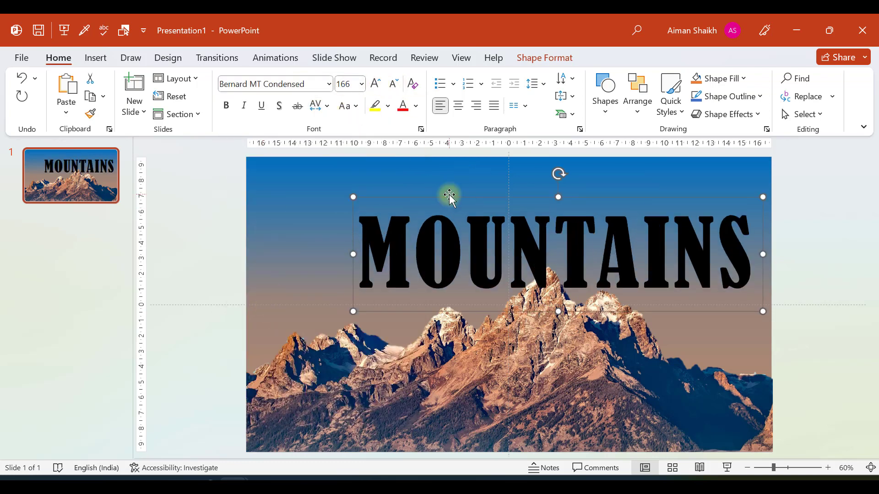
{"action": "left_click", "coordinate": [415, 106]}
{"action": "left_click", "coordinate": [404, 142]}
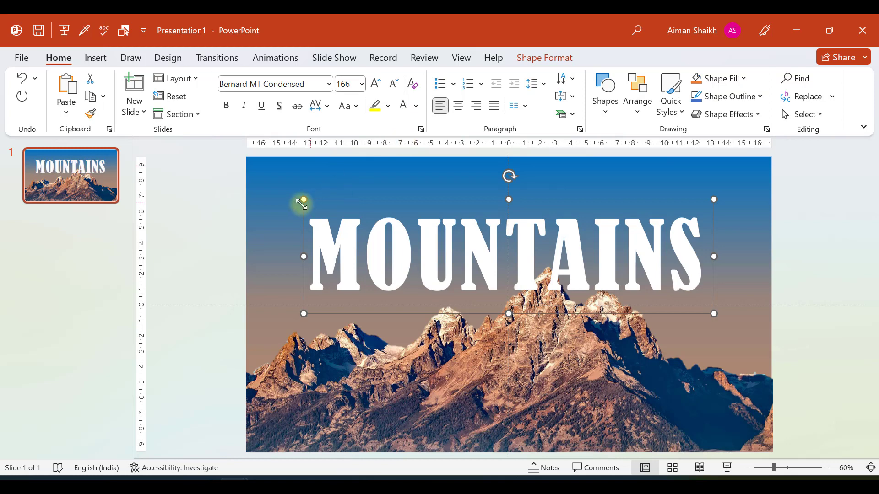
{"action": "left_click", "coordinate": [224, 208]}
{"action": "left_click", "coordinate": [424, 201]}
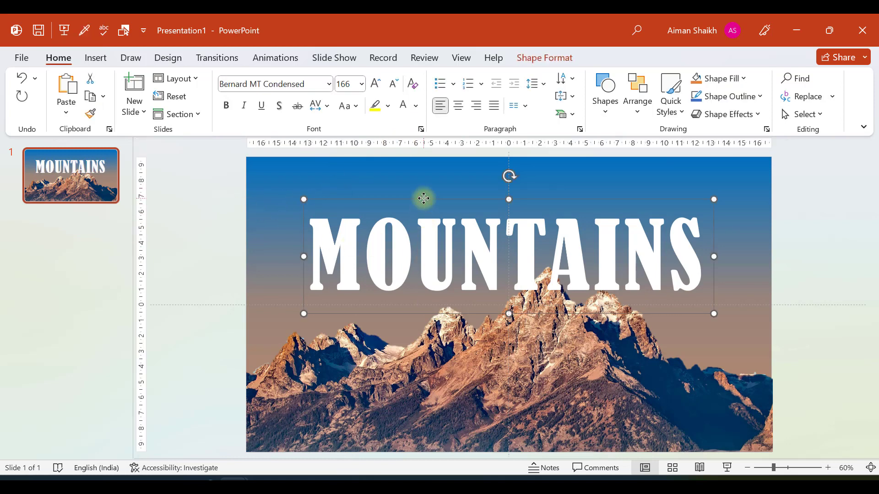
{"action": "left_click", "coordinate": [265, 210]}
{"action": "left_click", "coordinate": [212, 218]}
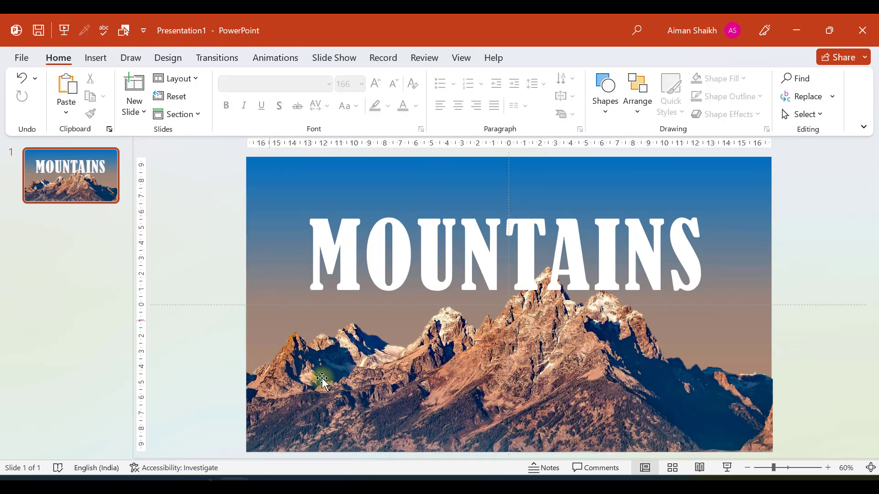
{"action": "left_click", "coordinate": [448, 243]}
{"action": "left_click", "coordinate": [440, 199]}
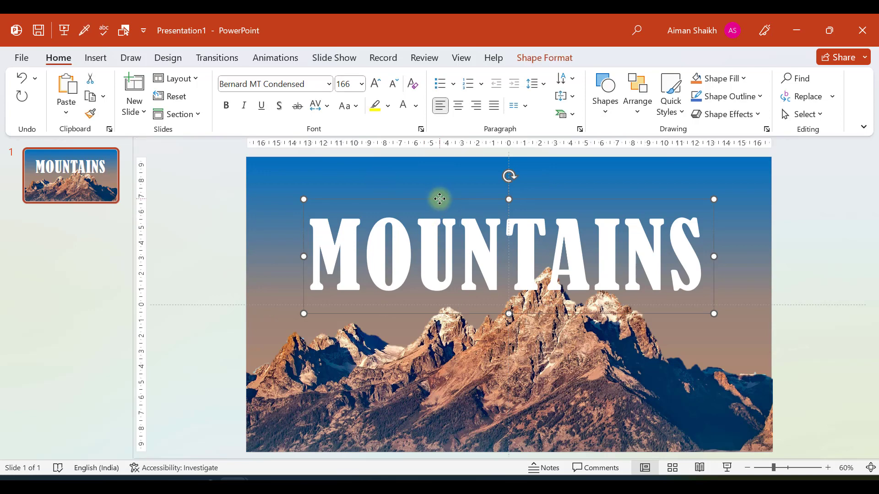
{"action": "right_click", "coordinate": [439, 198]}
{"action": "left_click", "coordinate": [409, 208]}
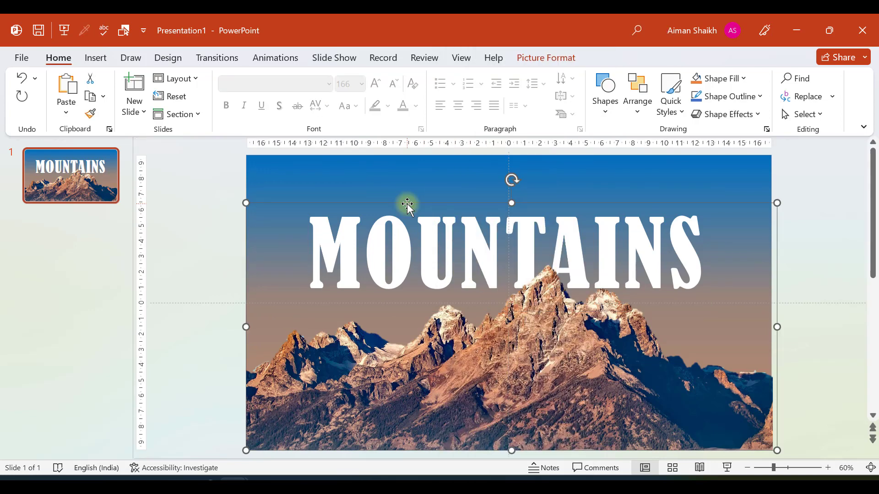
{"action": "left_click_drag", "start_coordinate": [408, 208], "coordinate": [386, 209]}
{"action": "left_click", "coordinate": [191, 257]}
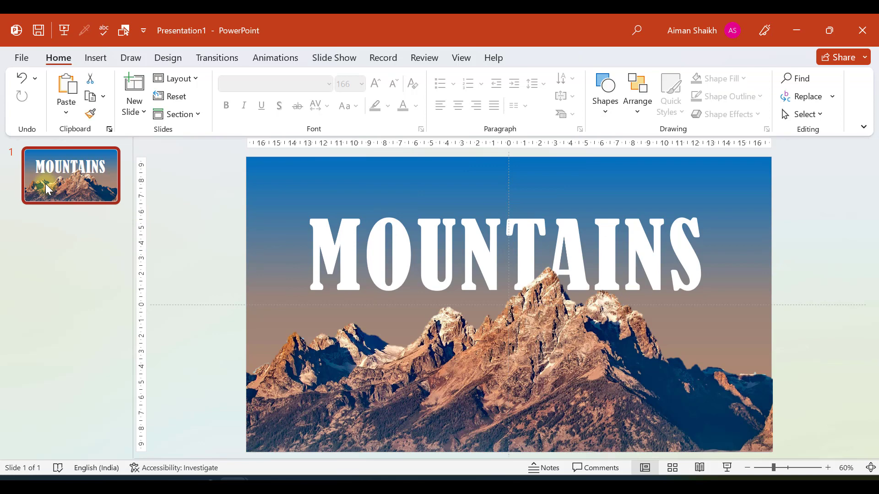
Duplicate the slide, then on slide 1 shrink MOUNTAINS to 138 pt and move it out of sight.
{"action": "key", "text": "ctrl+d"}
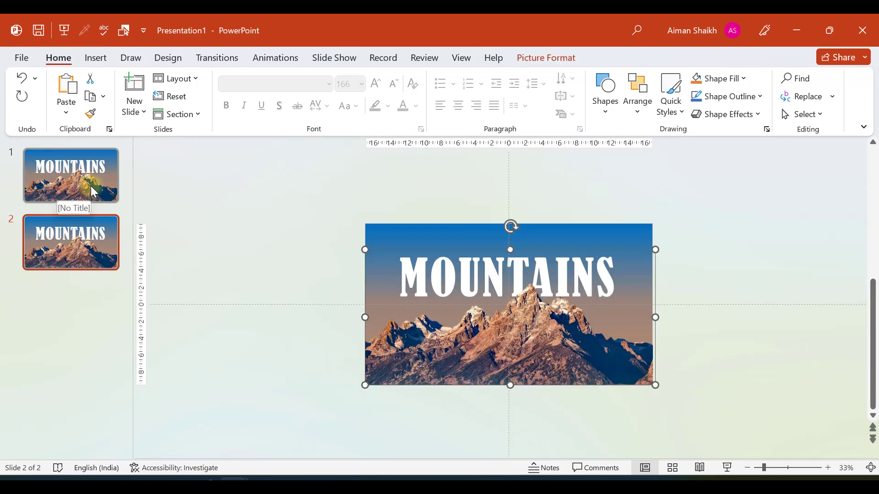
{"action": "left_click", "coordinate": [90, 186]}
{"action": "scroll", "coordinate": [343, 293], "scroll_direction": "up", "scroll_amount": 3}
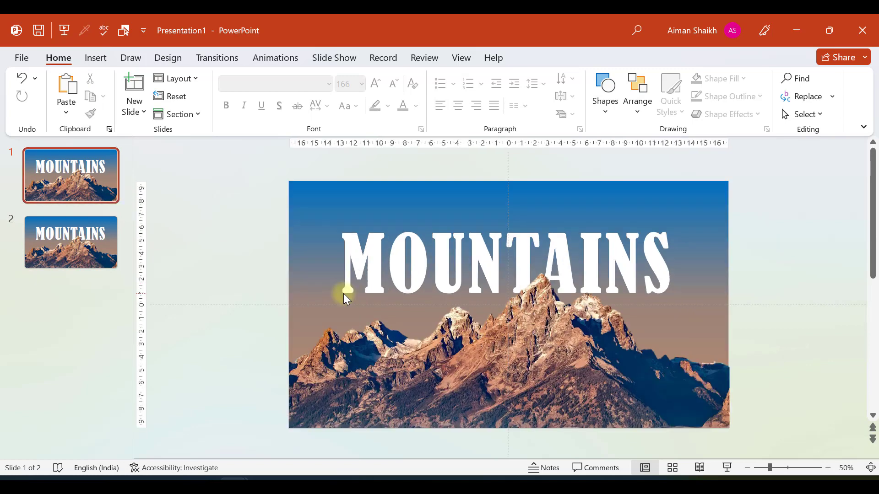
{"action": "left_click", "coordinate": [363, 229]}
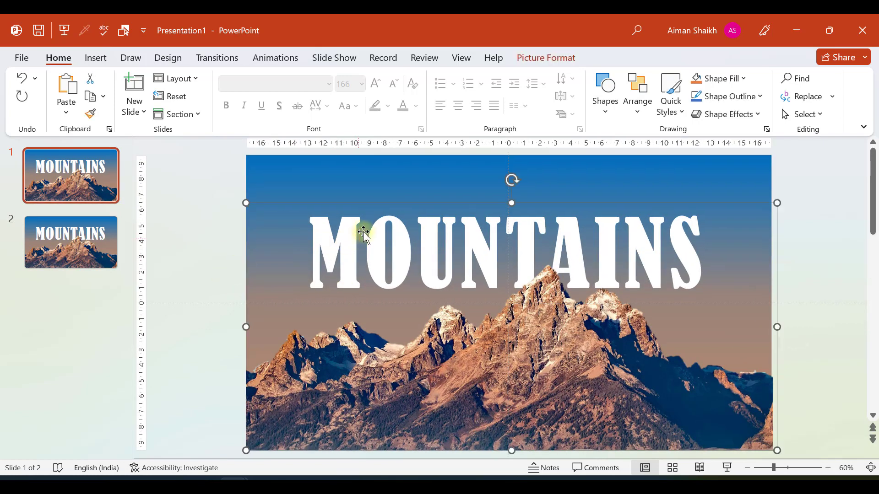
{"action": "left_click", "coordinate": [384, 201]}
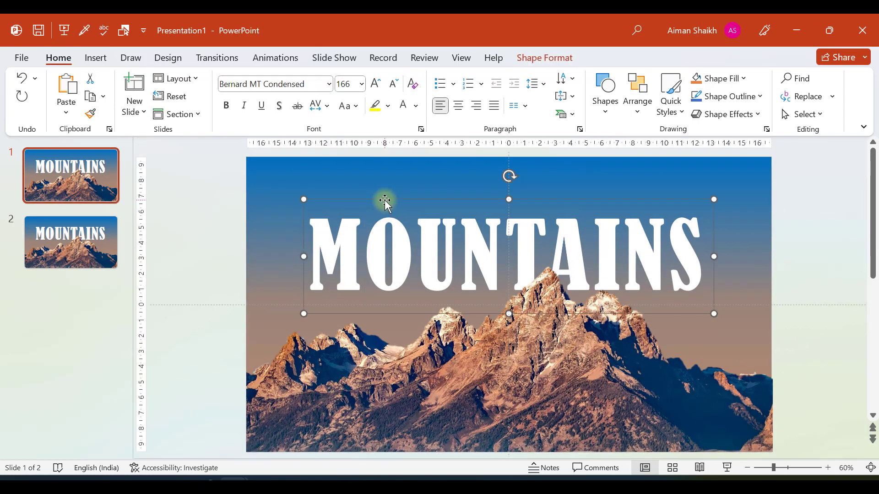
{"action": "left_click", "coordinate": [393, 83]}
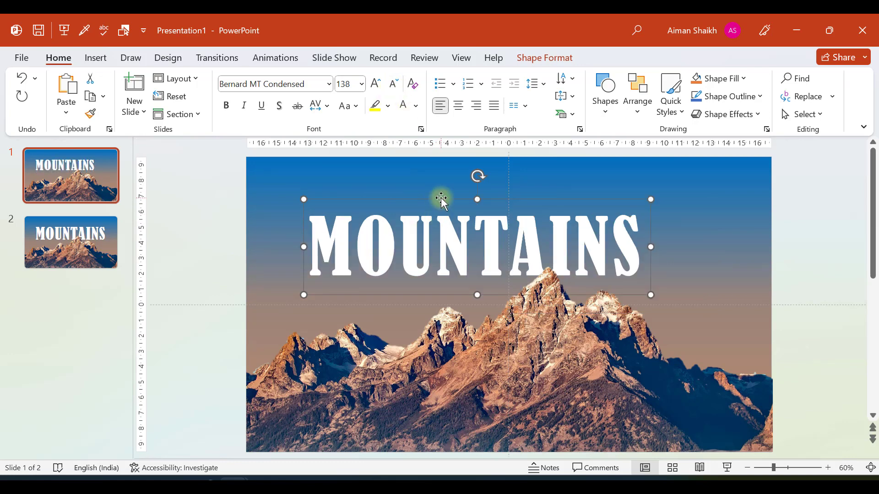
{"action": "left_click_drag", "start_coordinate": [443, 200], "coordinate": [472, 350]}
{"action": "left_click", "coordinate": [233, 275]}
On slide 2, enlarge the mountain picture beyond the slide edges.
{"action": "left_click", "coordinate": [106, 247]}
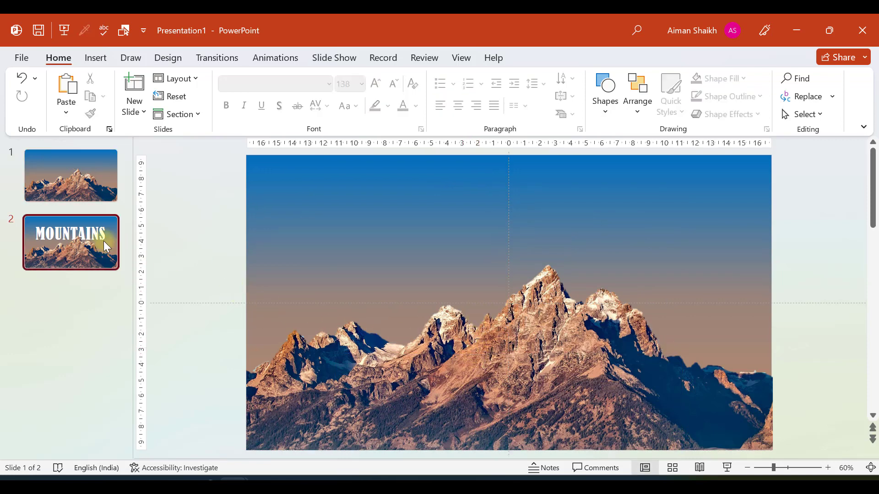
{"action": "left_click", "coordinate": [416, 364]}
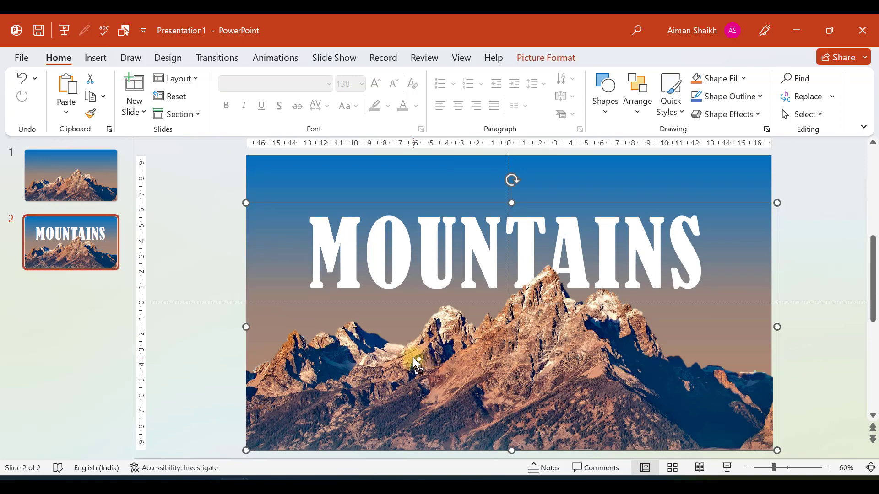
{"action": "scroll", "coordinate": [416, 364], "scroll_direction": "down", "scroll_amount": 1}
{"action": "left_click_drag", "start_coordinate": [290, 430], "coordinate": [278, 442]}
Select both slides, apply the Morph transition, and shorten its duration.
{"action": "left_click", "coordinate": [57, 177]}
{"action": "key", "text": "alt+F10"}
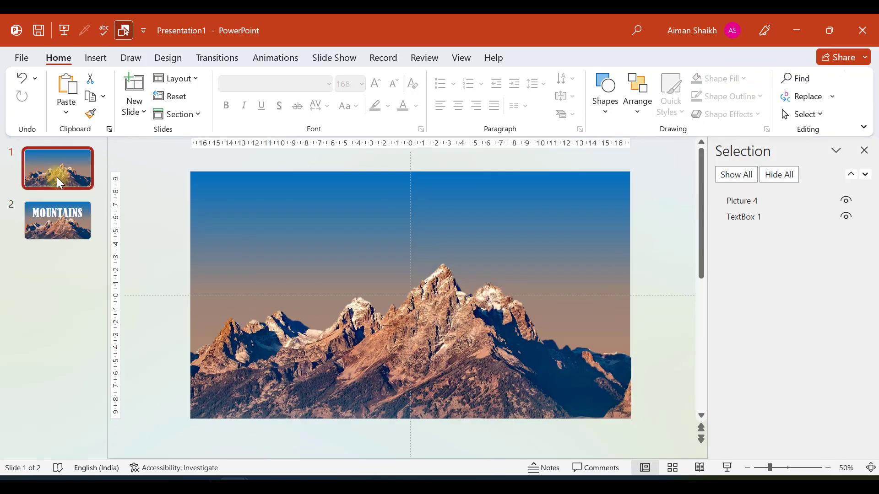
{"action": "left_click", "coordinate": [59, 211]}
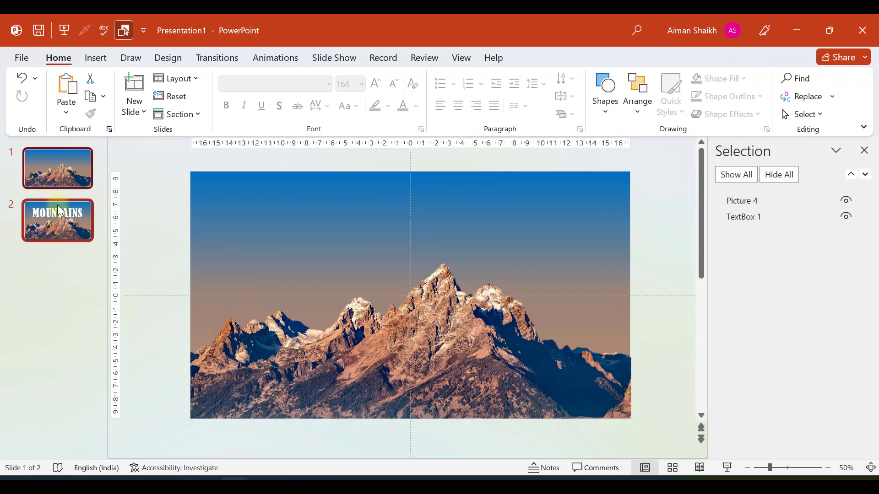
{"action": "left_click", "coordinate": [217, 67]}
{"action": "left_click", "coordinate": [141, 106]}
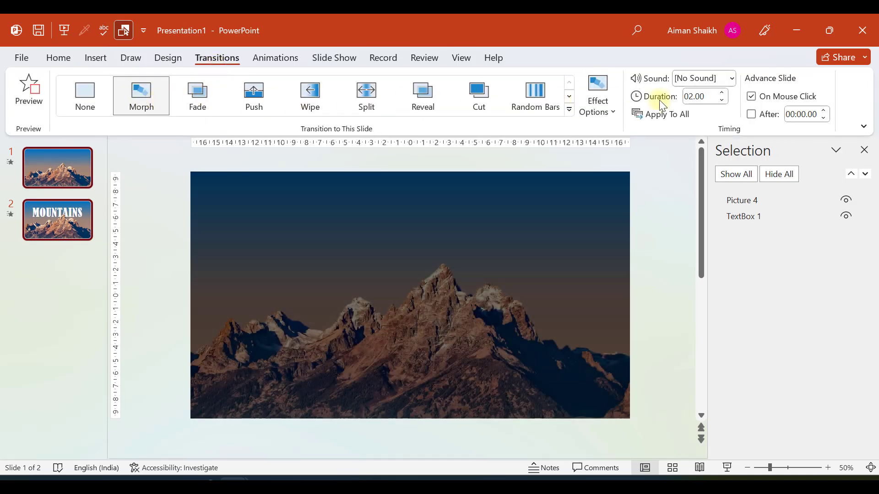
{"action": "left_click", "coordinate": [722, 101]}
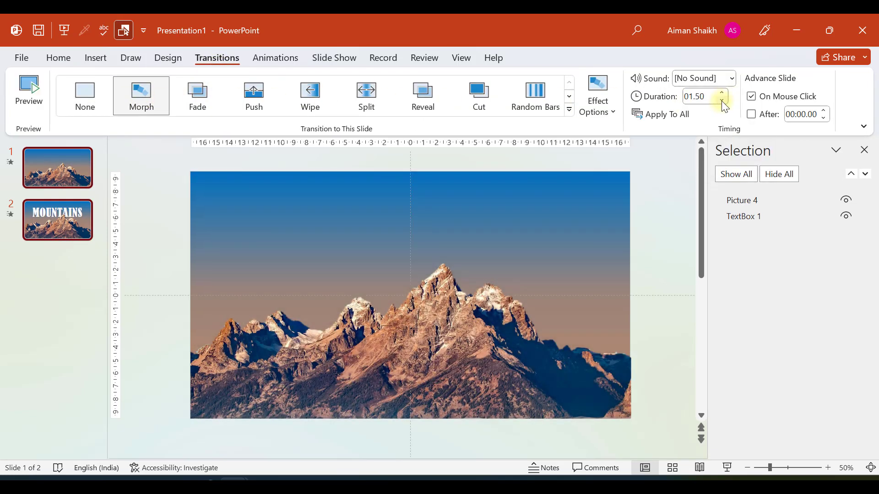